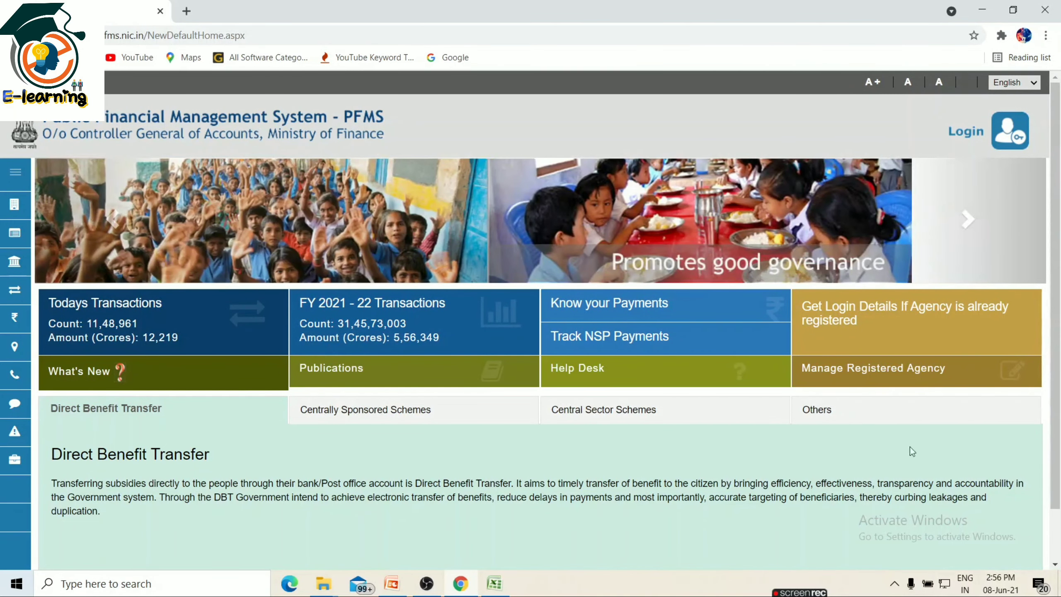
Open the PFMS Log In page from the top-right Login link and place the cursor in the Username field.
{"action": "left_click", "coordinate": [953, 138]}
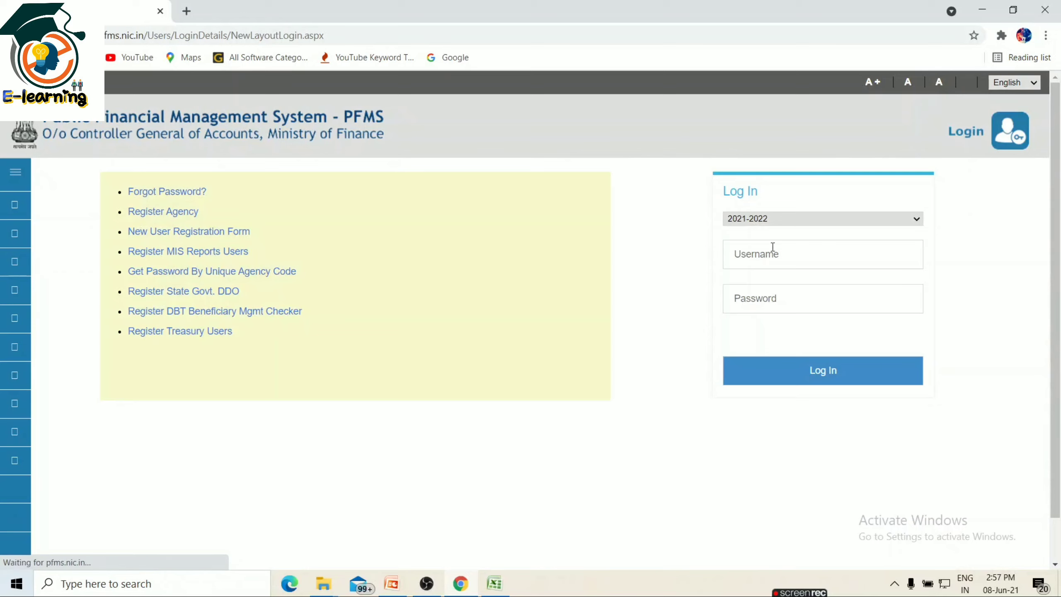
{"action": "left_click", "coordinate": [769, 254]}
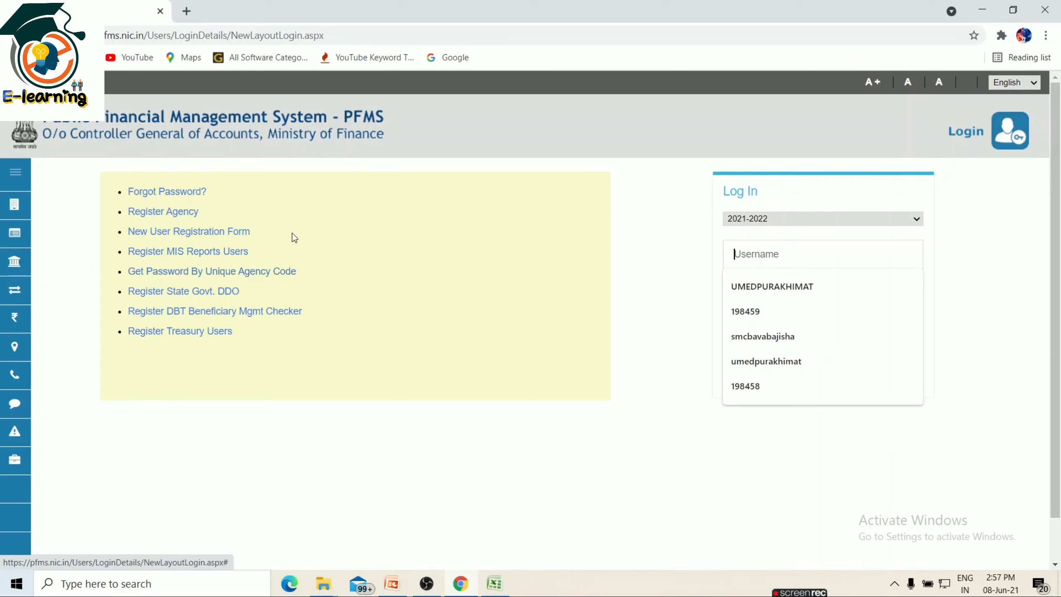
{"action": "left_click", "coordinate": [673, 504]}
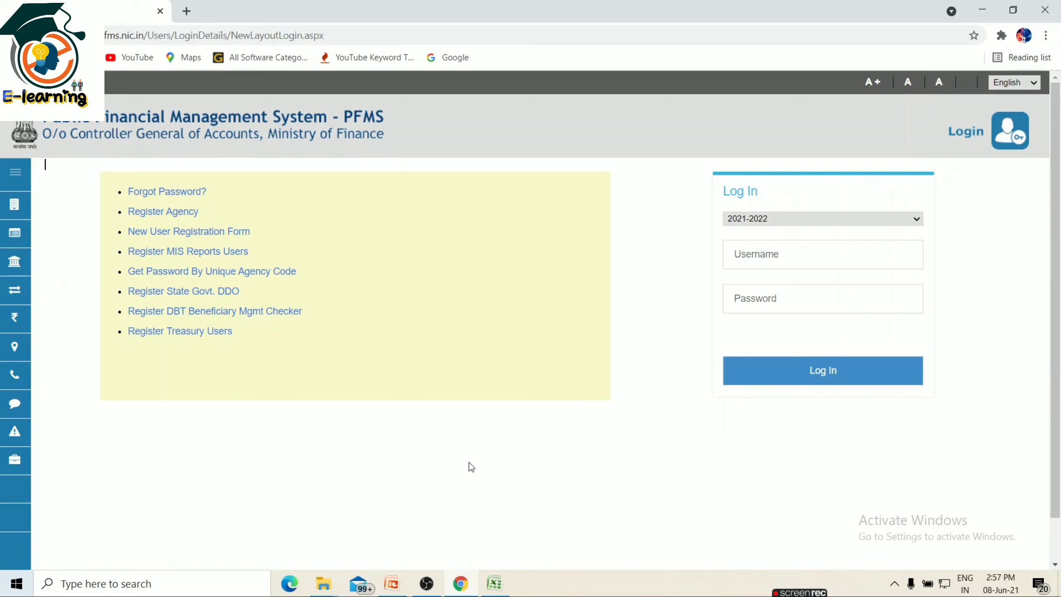
{"action": "left_click", "coordinate": [749, 265]}
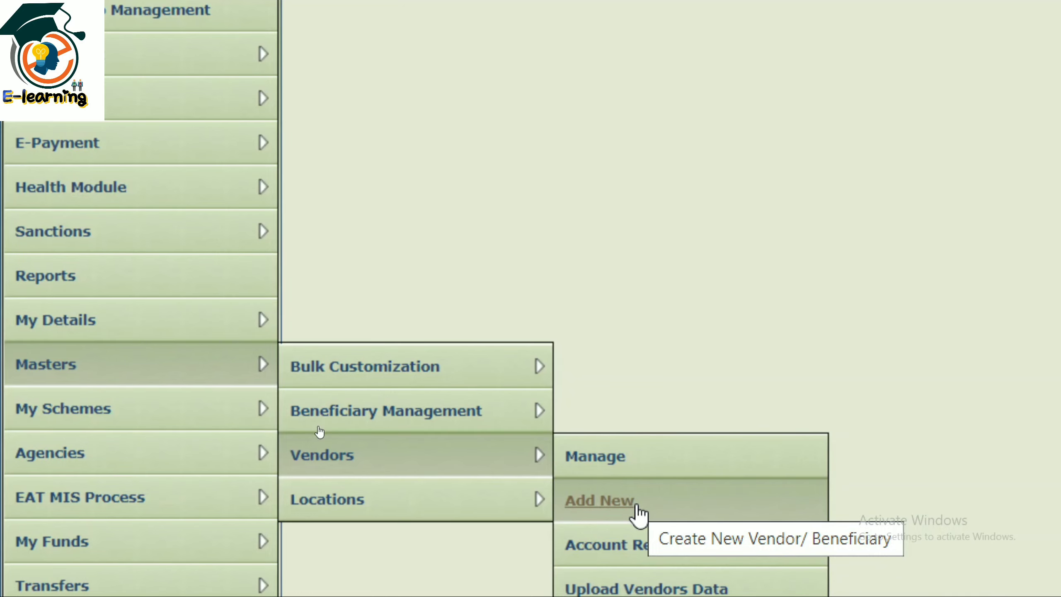
{"action": "mouse_move", "coordinate": [132, 364]}
{"action": "mouse_move", "coordinate": [322, 454]}
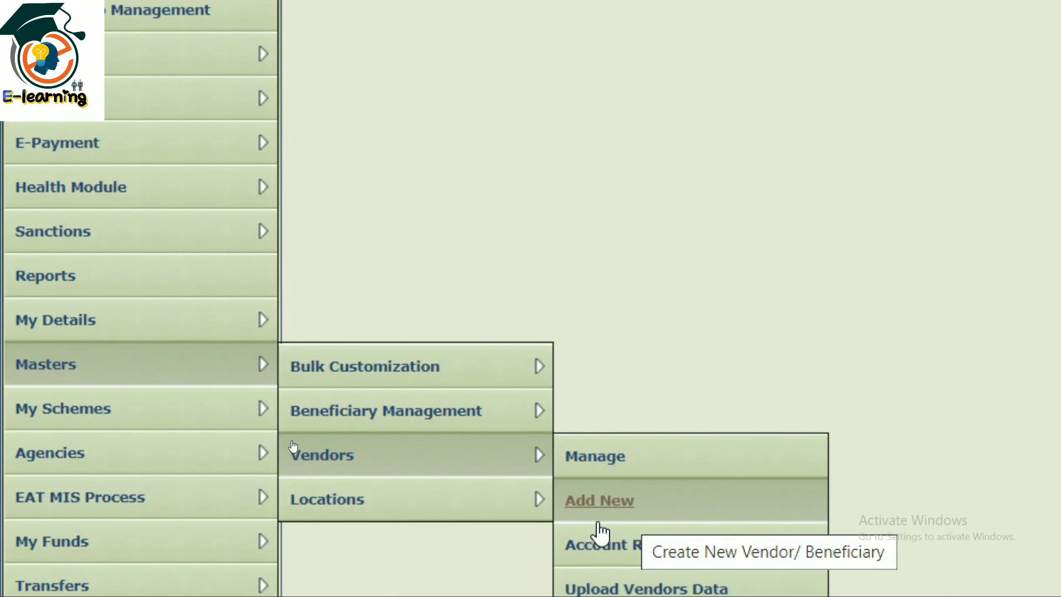
After signing in, go to Masters > Vendors > Upload Vendors Data.
{"action": "scroll", "coordinate": [424, 499], "scroll_direction": "down", "scroll_amount": 2}
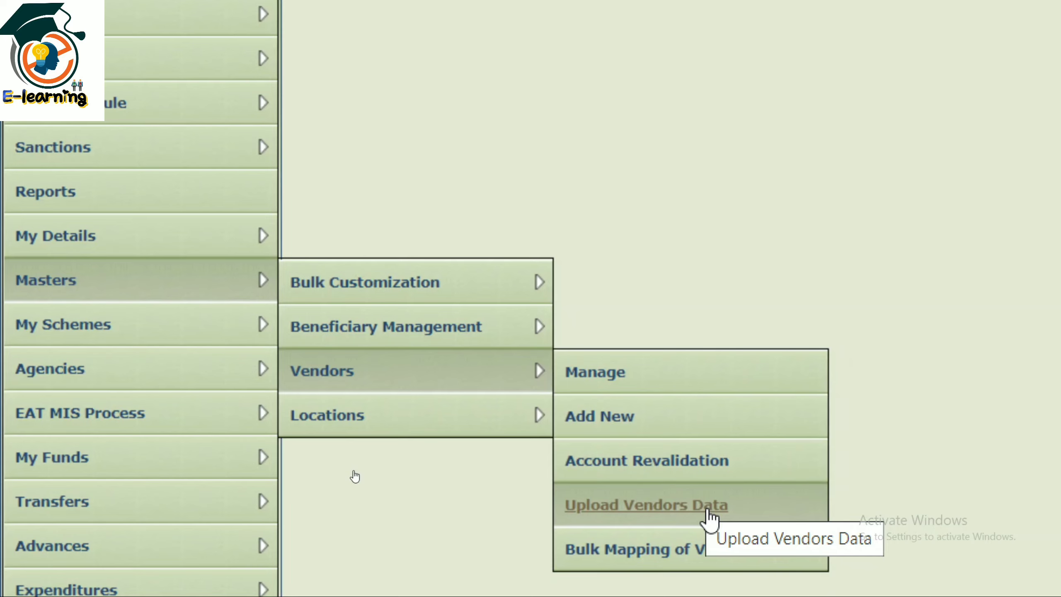
{"action": "left_click", "coordinate": [708, 506]}
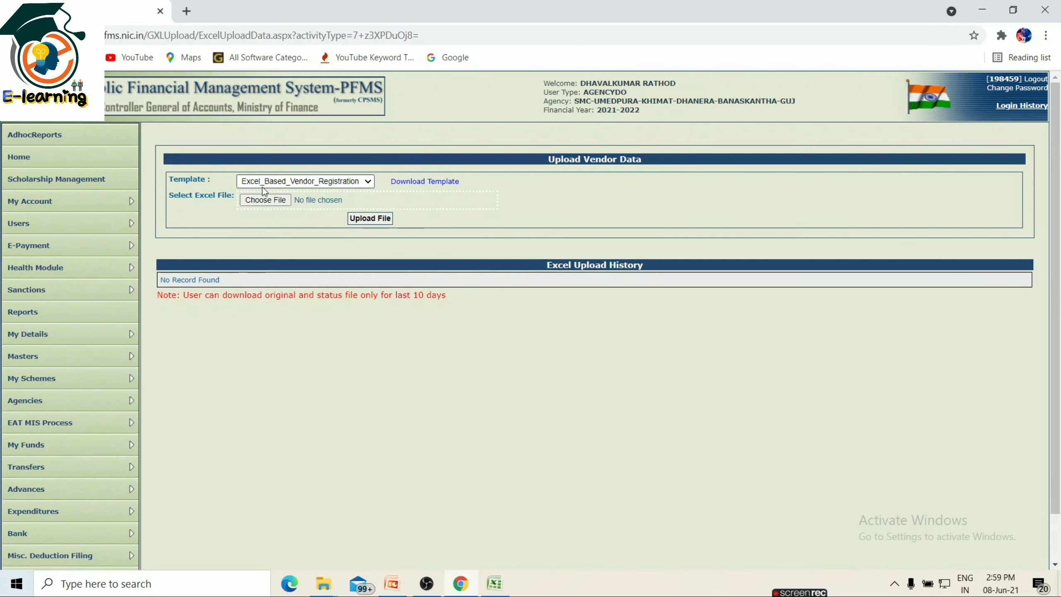
Keep Excel_Based_Vendor_Registration as the template and download it.
{"action": "left_click", "coordinate": [359, 184]}
{"action": "left_click", "coordinate": [276, 203]}
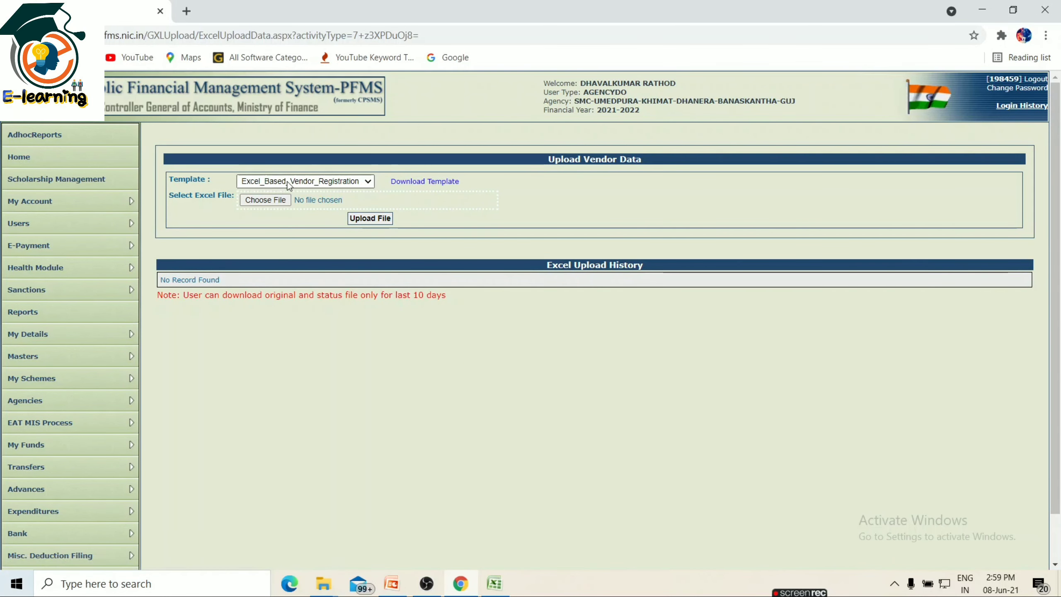
{"action": "left_click", "coordinate": [405, 189]}
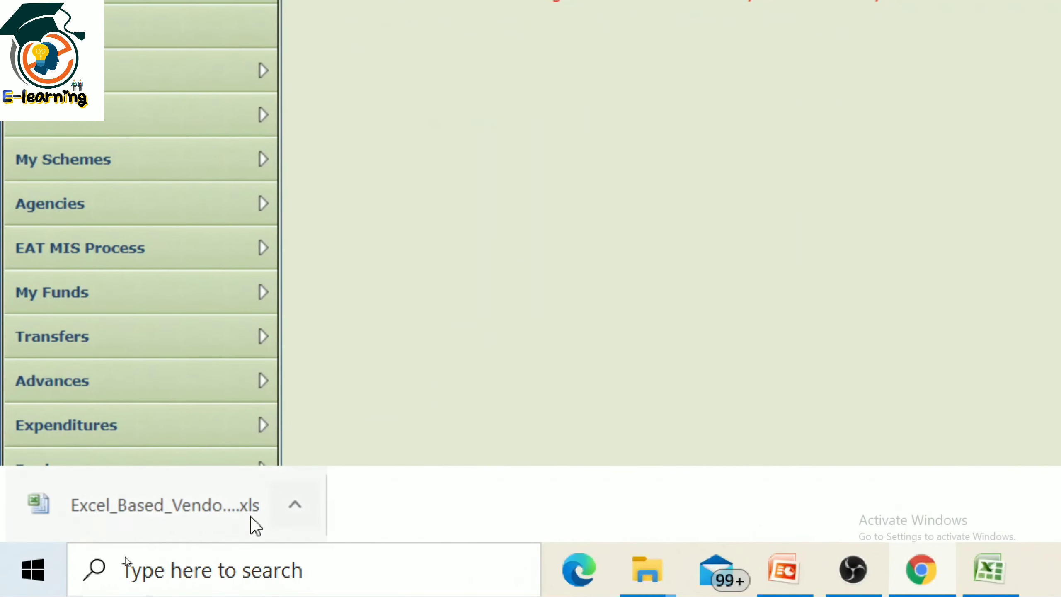
Open Excel_Based_Vendor_Registration.xls in Excel and review the headings from Vendor Name to Account Number.
{"action": "left_click", "coordinate": [162, 517]}
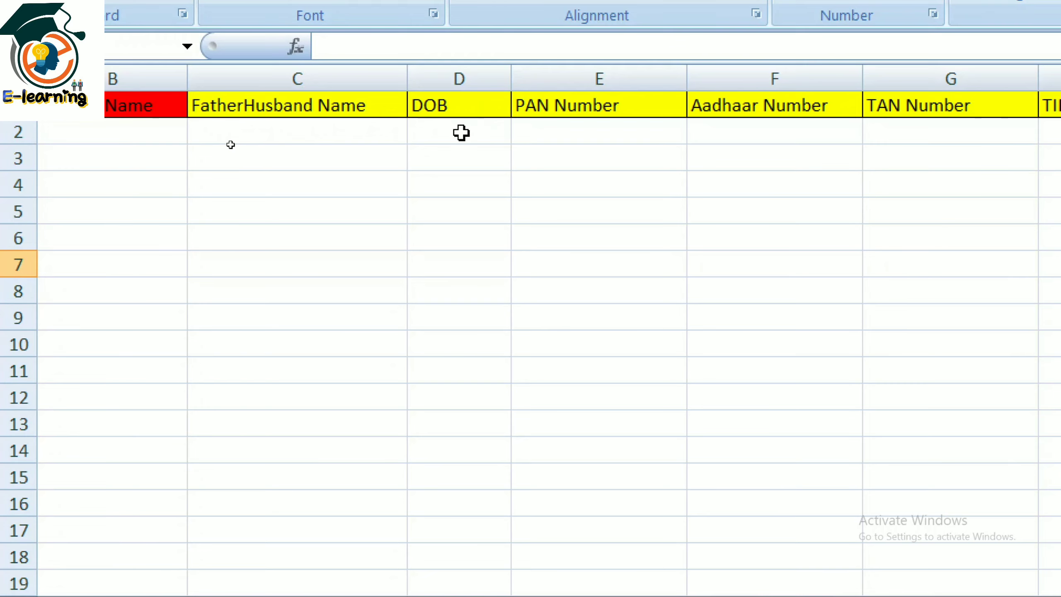
{"action": "scroll", "coordinate": [501, 109], "scroll_direction": "right", "scroll_amount": 3}
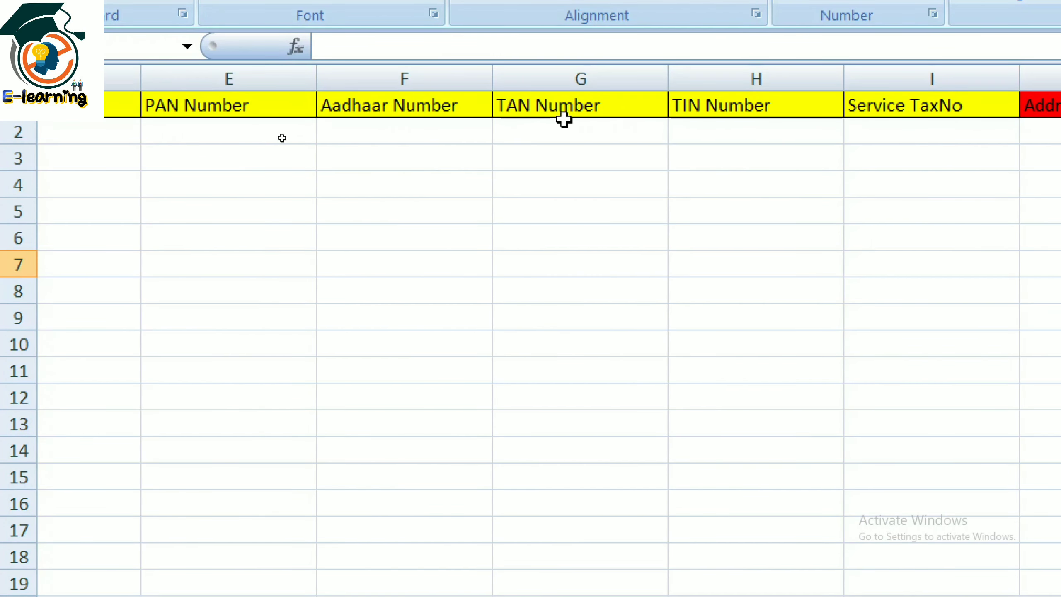
{"action": "scroll", "coordinate": [615, 120], "scroll_direction": "right", "scroll_amount": 1}
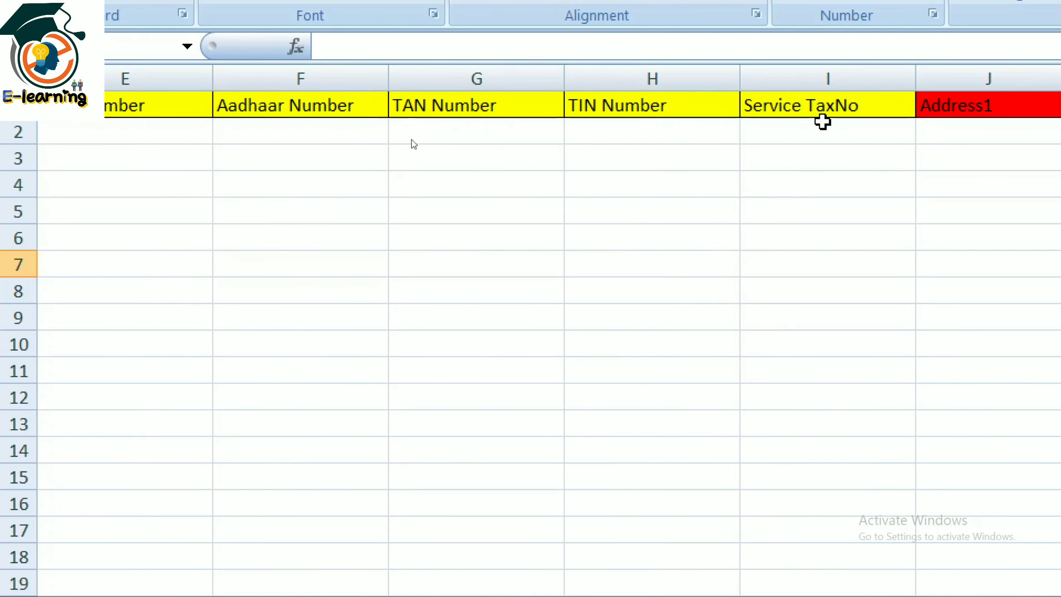
{"action": "scroll", "coordinate": [821, 122], "scroll_direction": "right", "scroll_amount": 1}
{"action": "scroll", "coordinate": [934, 130], "scroll_direction": "right", "scroll_amount": 1}
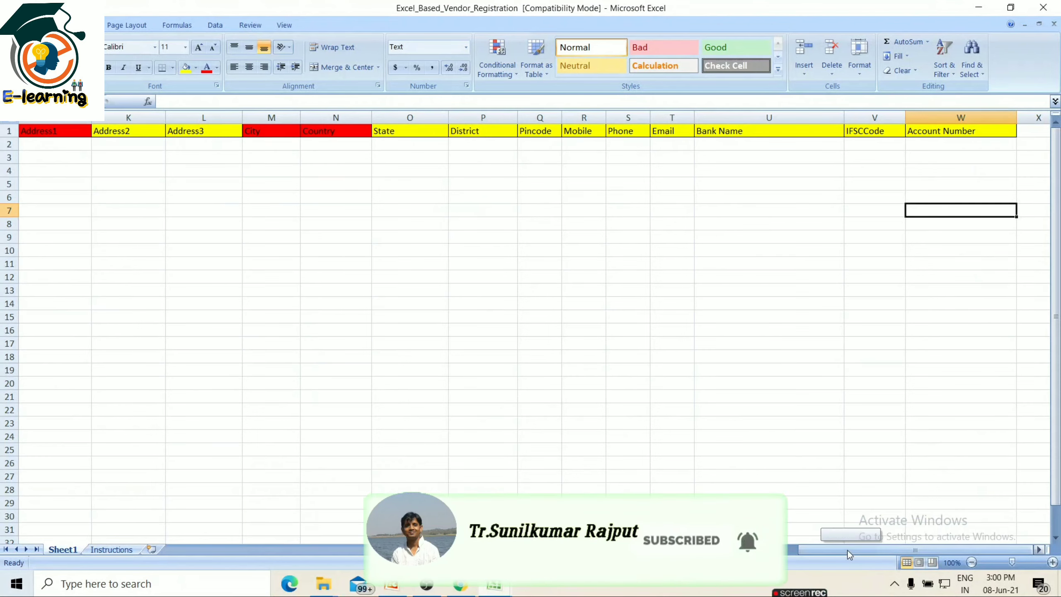
{"action": "left_click_drag", "start_coordinate": [915, 549], "coordinate": [764, 549]}
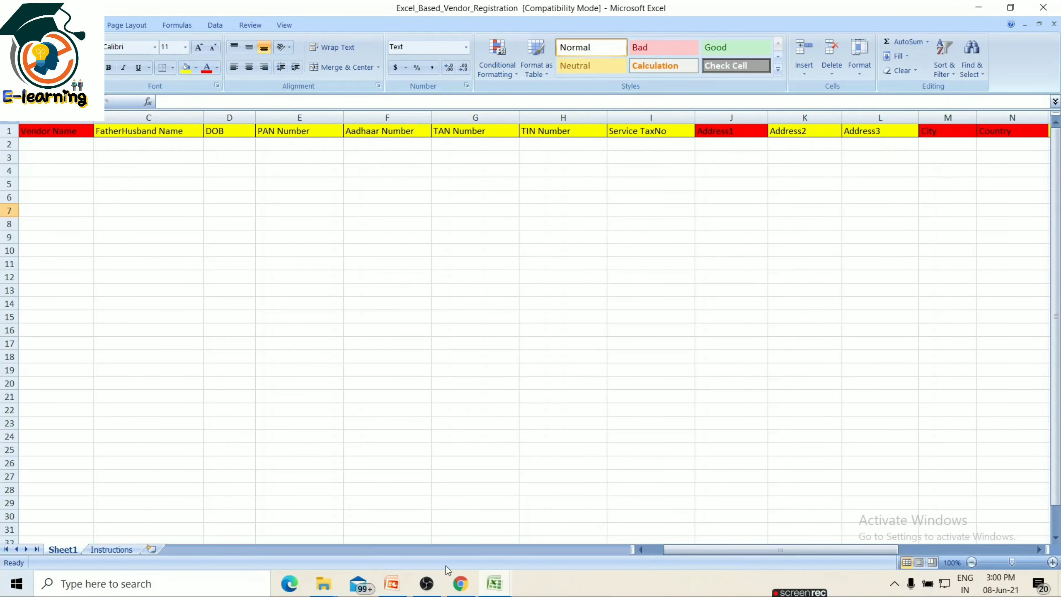
Copy the vendor names in B2:B22 from the ALL MIX ACCOUNT PFMS workbook.
{"action": "left_click", "coordinate": [494, 586]}
{"action": "left_click", "coordinate": [437, 527]}
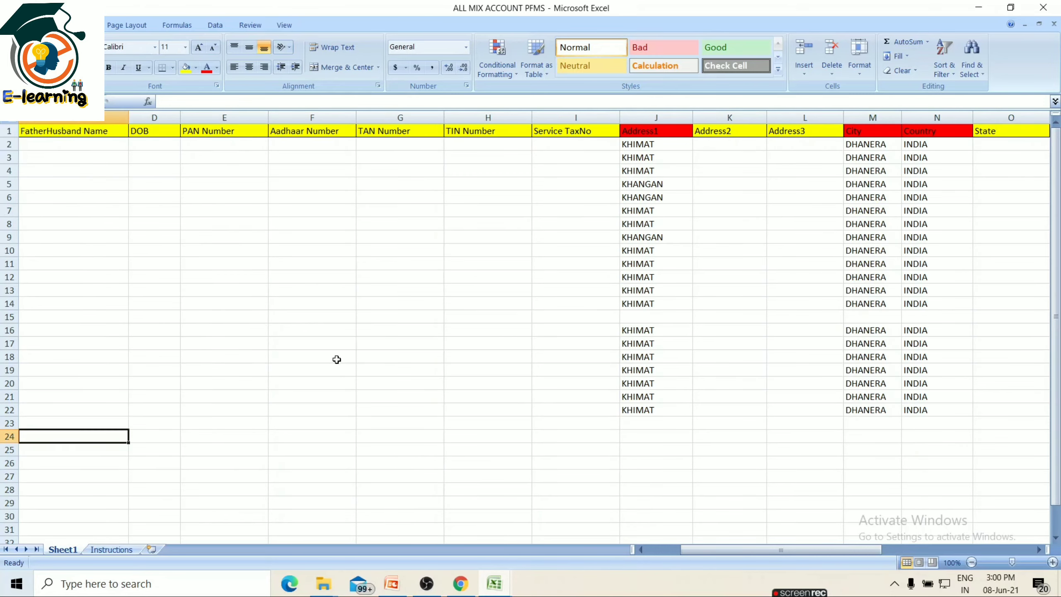
{"action": "left_click_drag", "start_coordinate": [798, 551], "coordinate": [697, 552]}
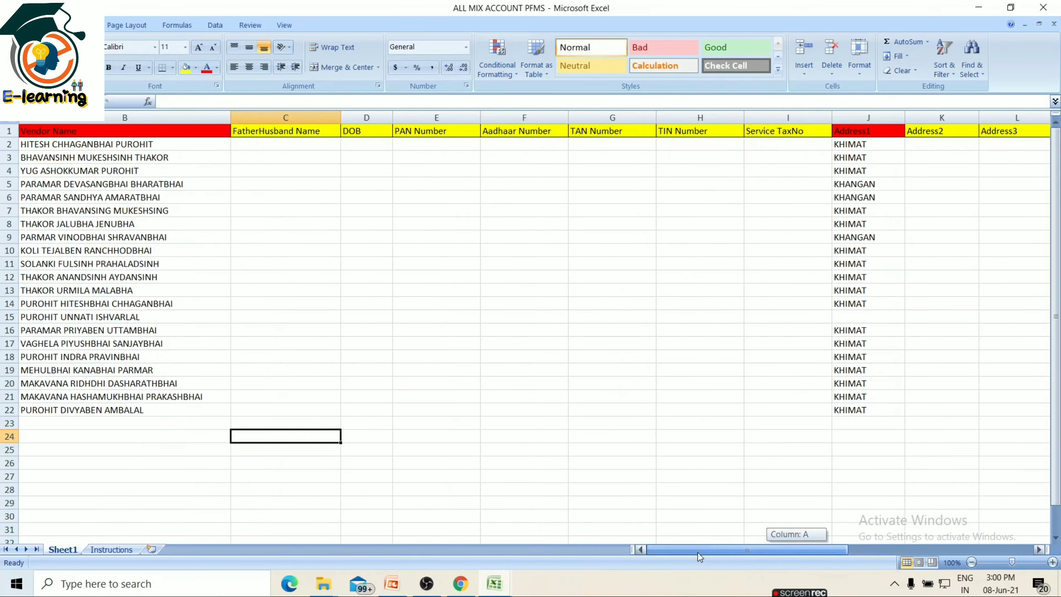
{"action": "left_click_drag", "start_coordinate": [152, 144], "coordinate": [154, 413]}
{"action": "right_click", "coordinate": [123, 332]}
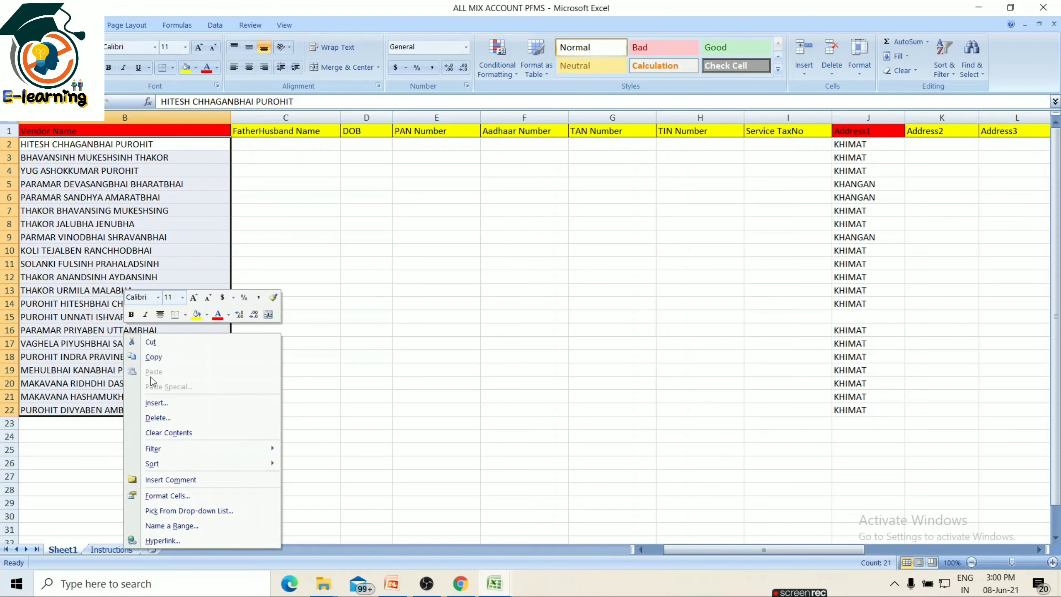
{"action": "left_click", "coordinate": [161, 358]}
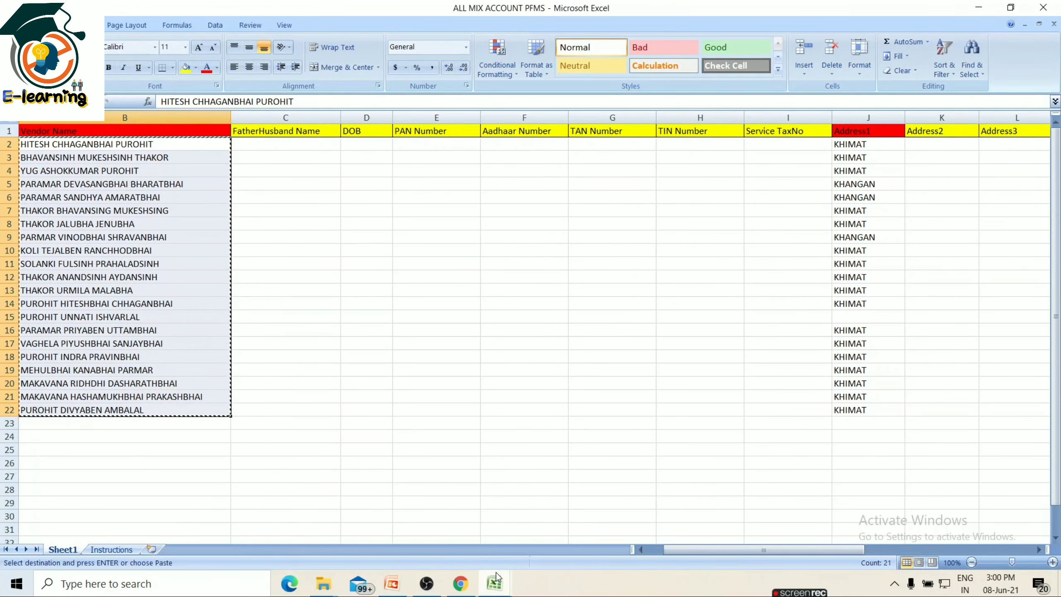
Paste the names into the template starting at B2 and autofit column B.
{"action": "left_click", "coordinate": [494, 583]}
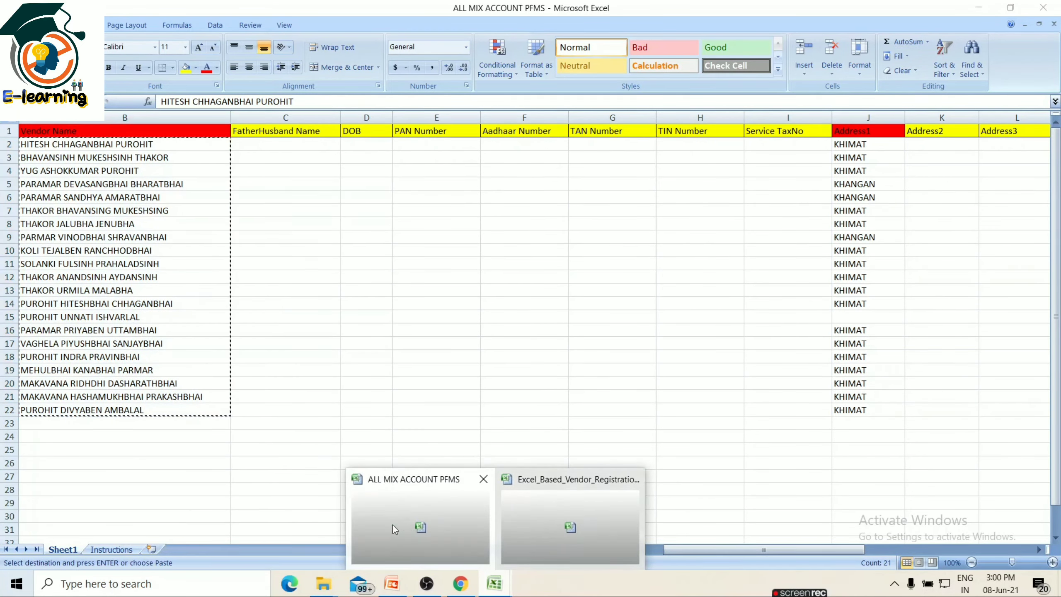
{"action": "left_click", "coordinate": [546, 510]}
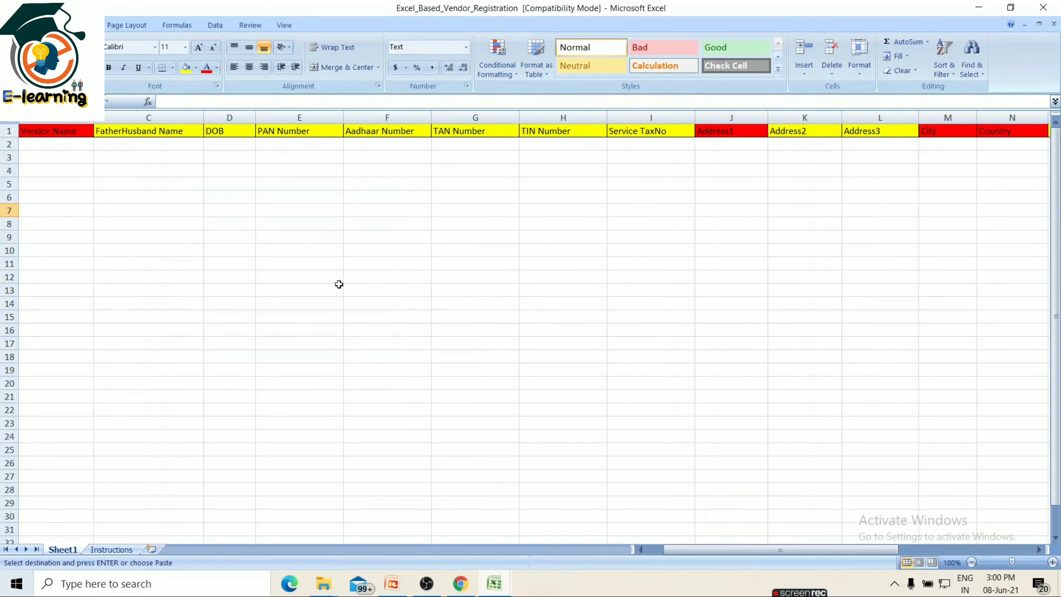
{"action": "left_click", "coordinate": [63, 145]}
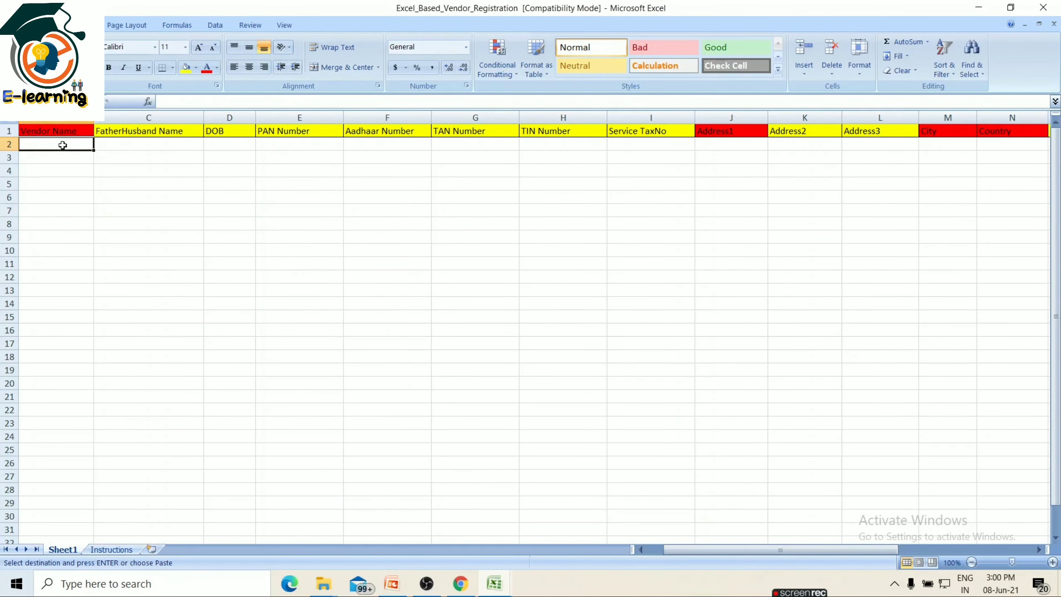
{"action": "key", "text": "ctrl+v"}
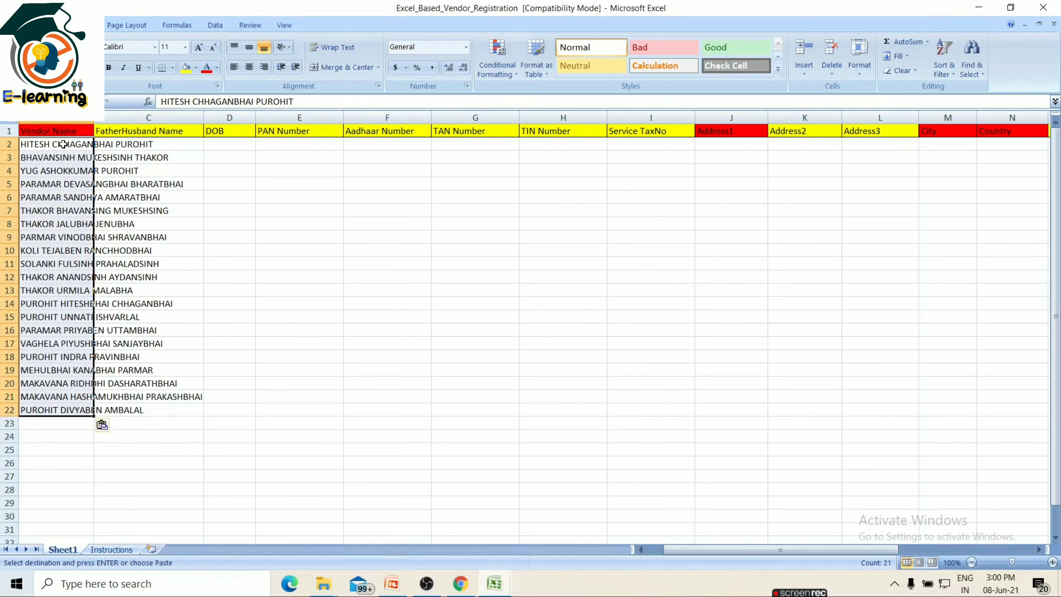
{"action": "double_click", "coordinate": [94, 118]}
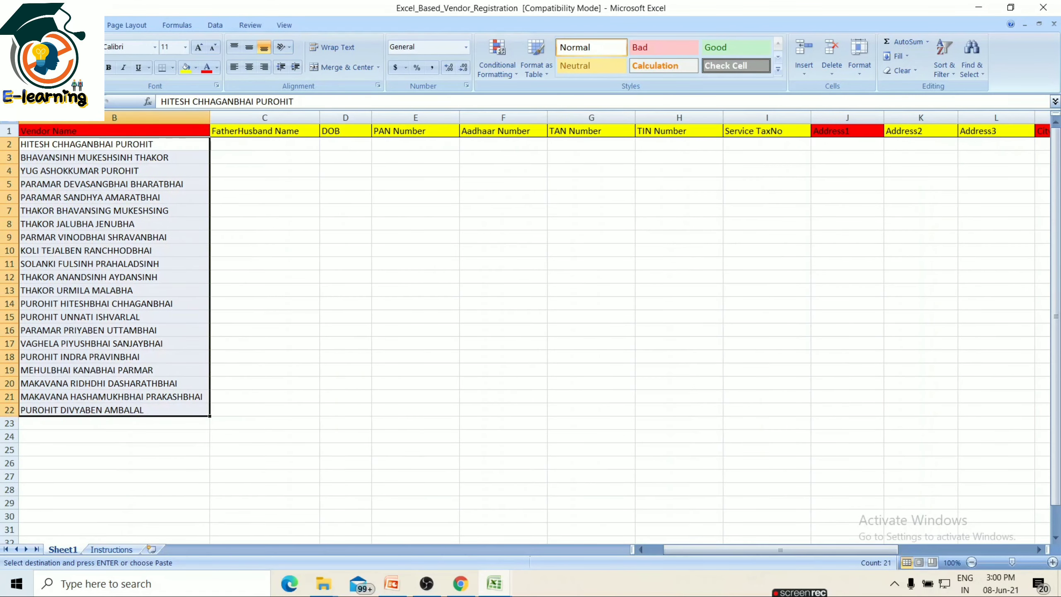
{"action": "left_click", "coordinate": [493, 585]}
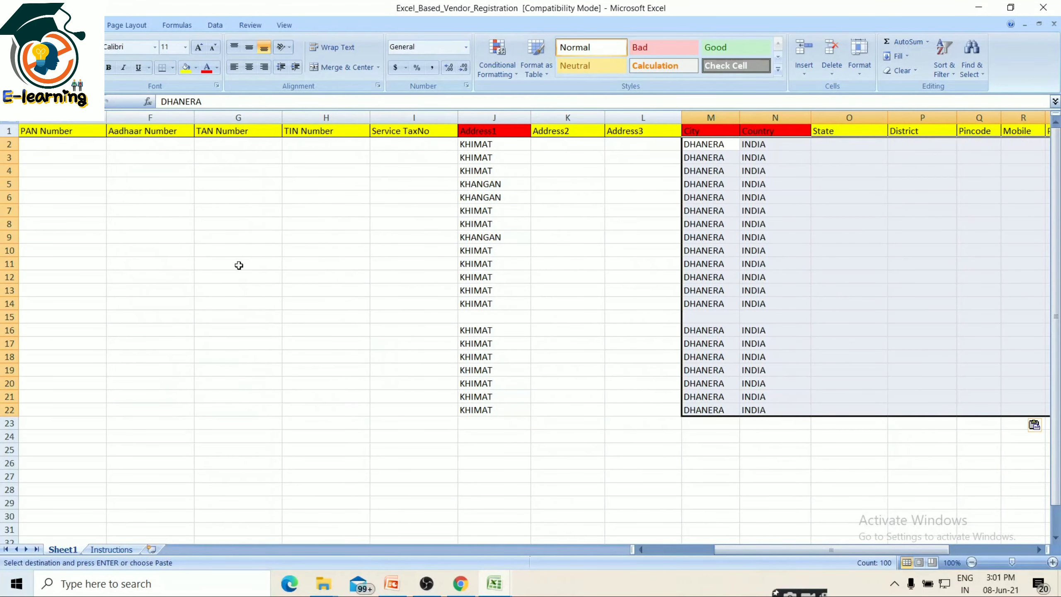
Save a copy to the Desktop as Excel_Based_Vendor_Registration in Excel Workbook format.
{"action": "left_click", "coordinate": [19, 25]}
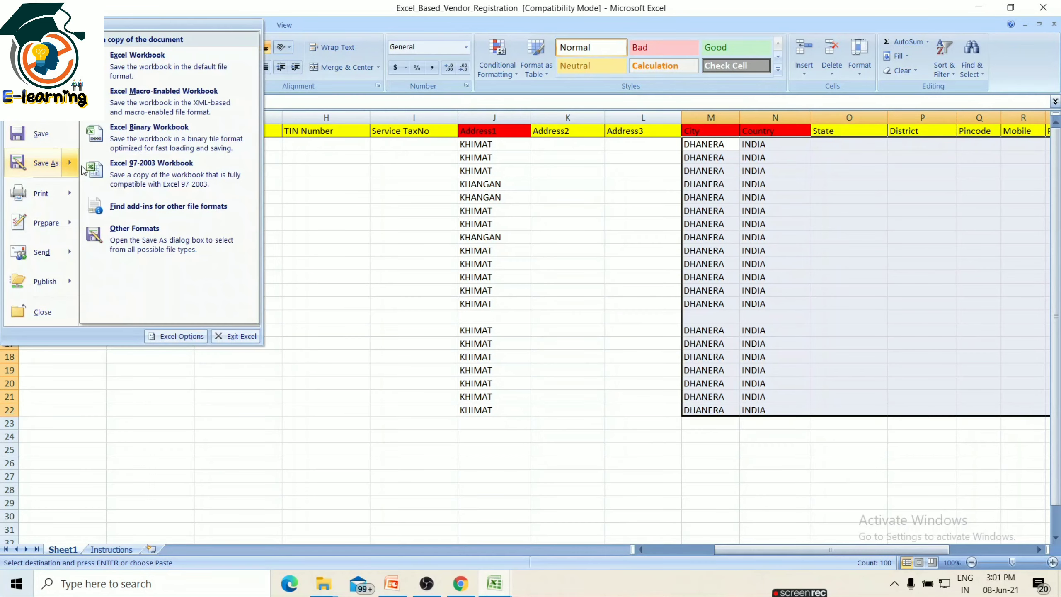
{"action": "mouse_move", "coordinate": [42, 163]}
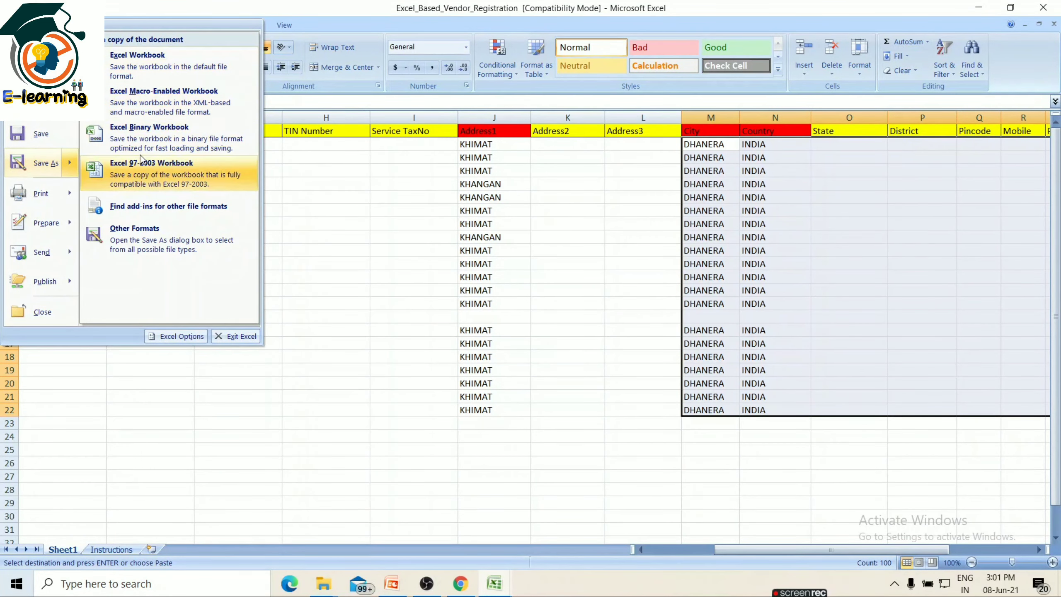
{"action": "left_click", "coordinate": [164, 74]}
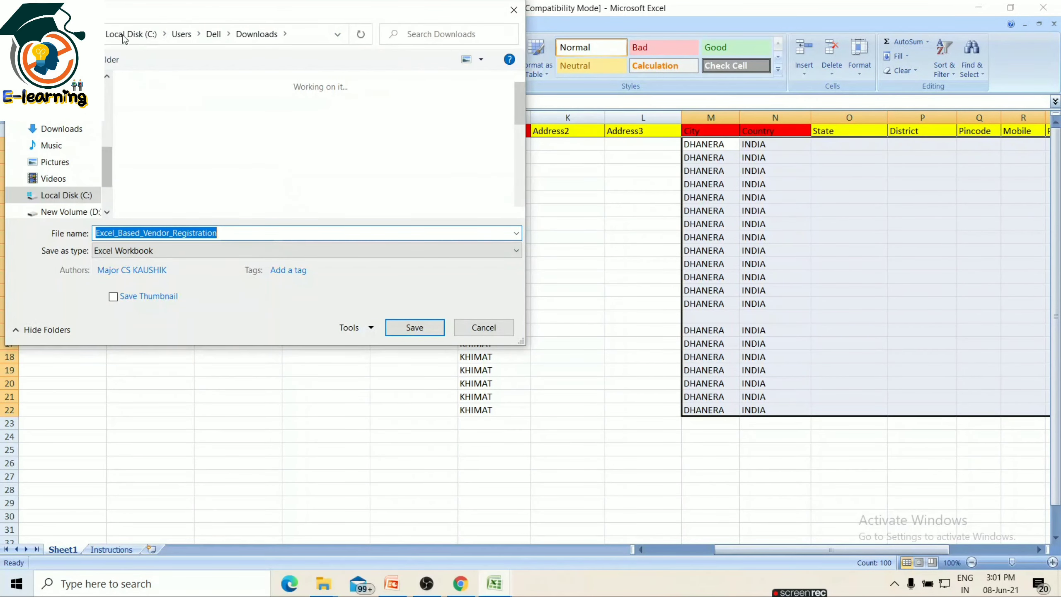
{"action": "left_click", "coordinate": [165, 34]}
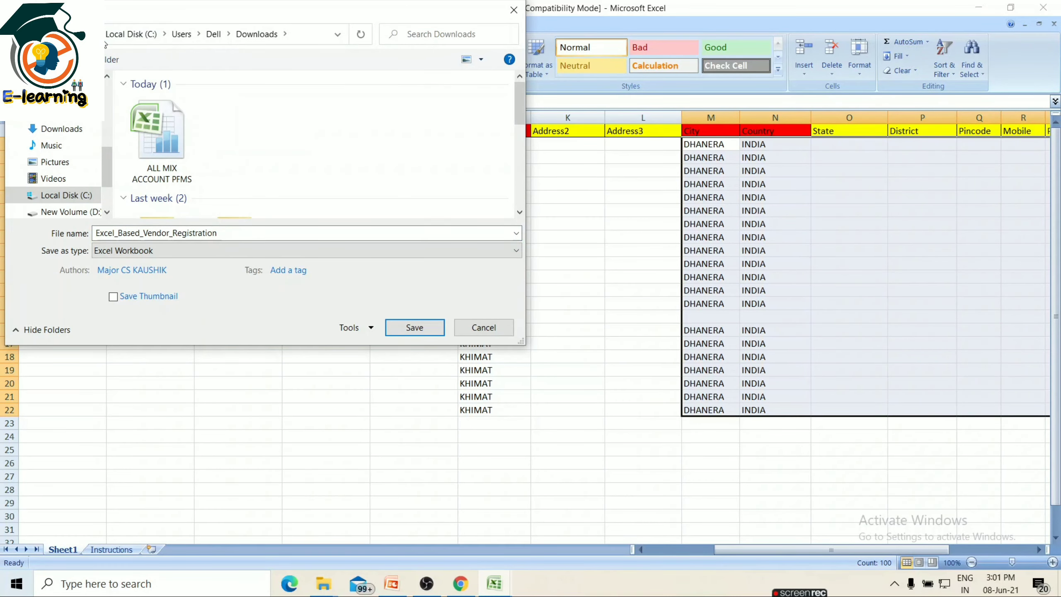
{"action": "left_click", "coordinate": [114, 75]}
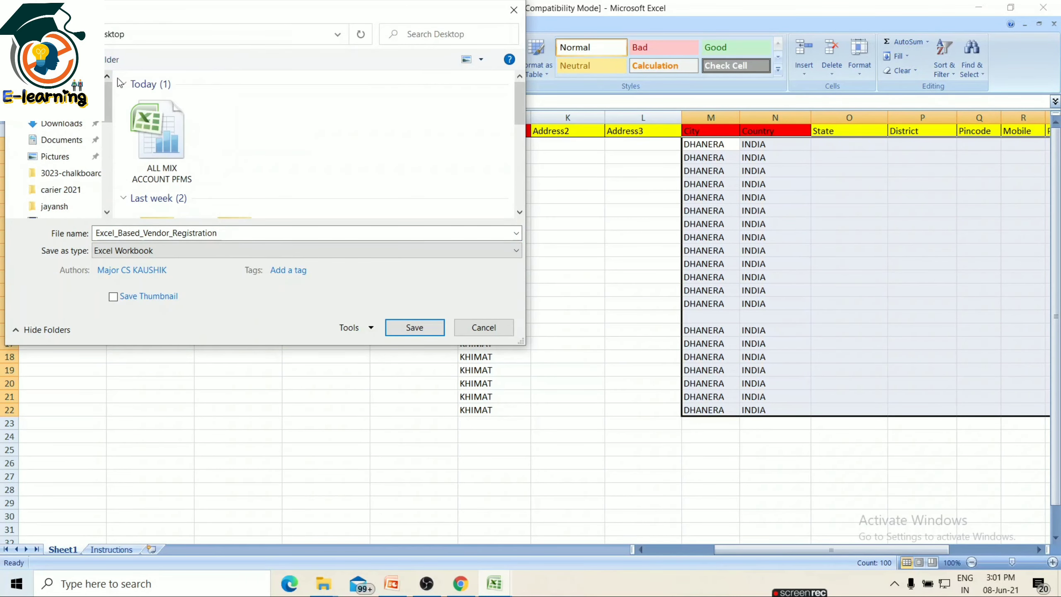
{"action": "left_click", "coordinate": [415, 328]}
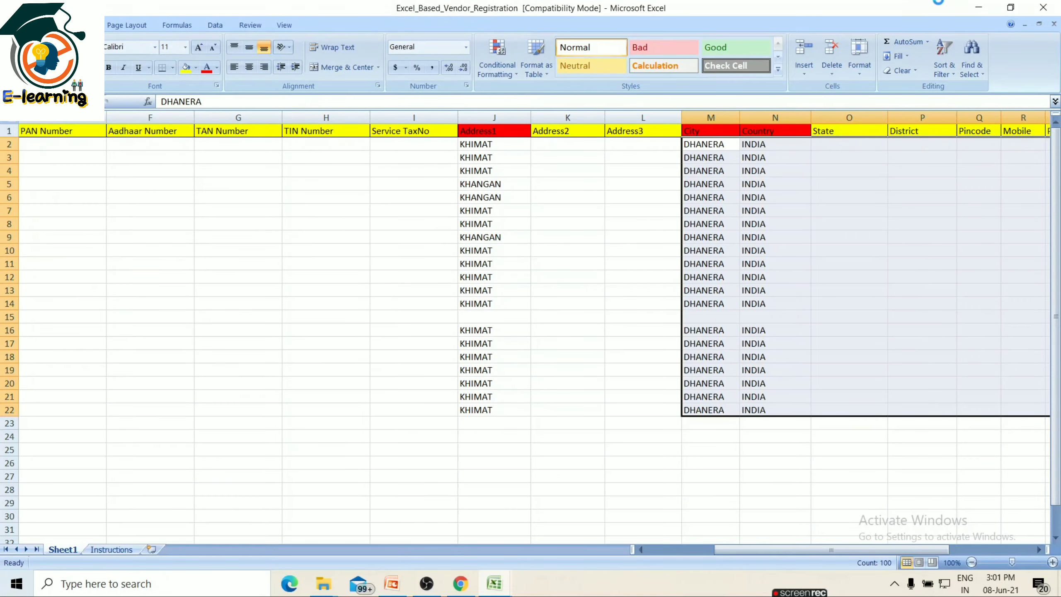
{"action": "left_click", "coordinate": [978, 7]}
Minimize Excel and restore the Chrome window on the PFMS Upload Vendor Data page.
{"action": "left_click", "coordinate": [978, 7]}
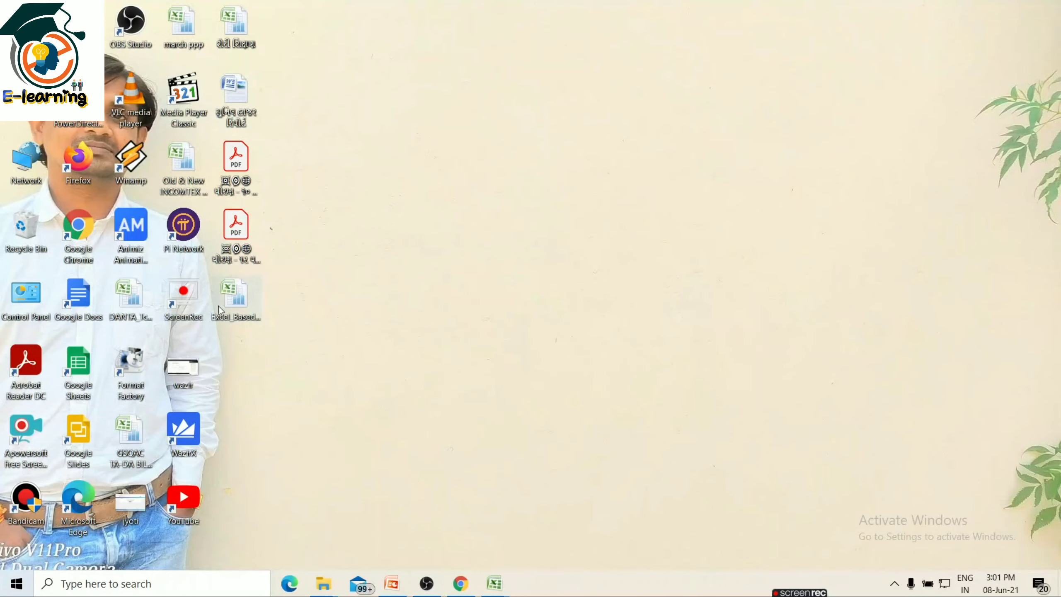
{"action": "left_click", "coordinate": [496, 592]}
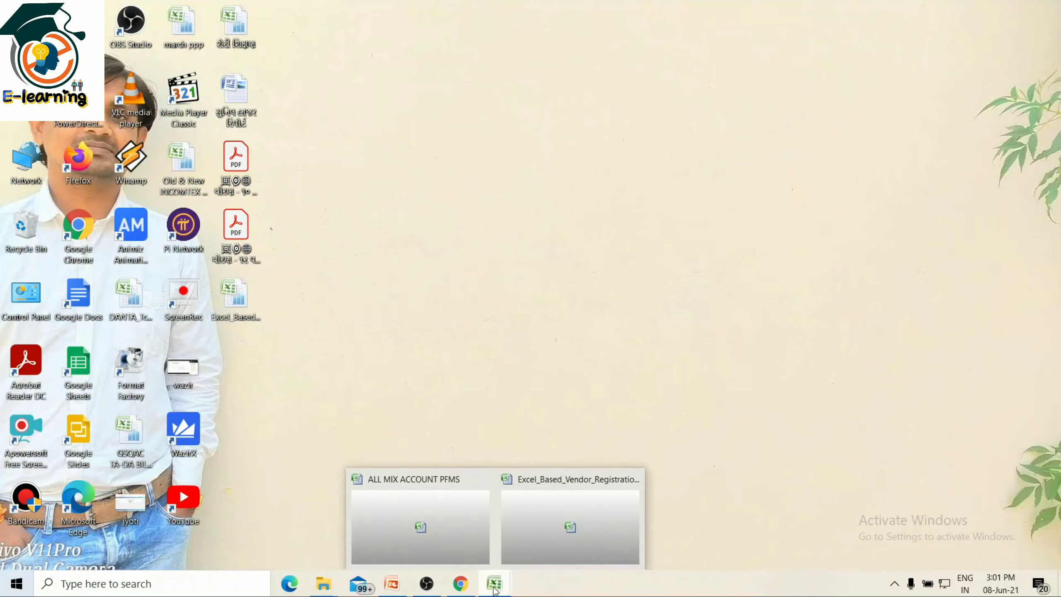
{"action": "left_click", "coordinate": [550, 526]}
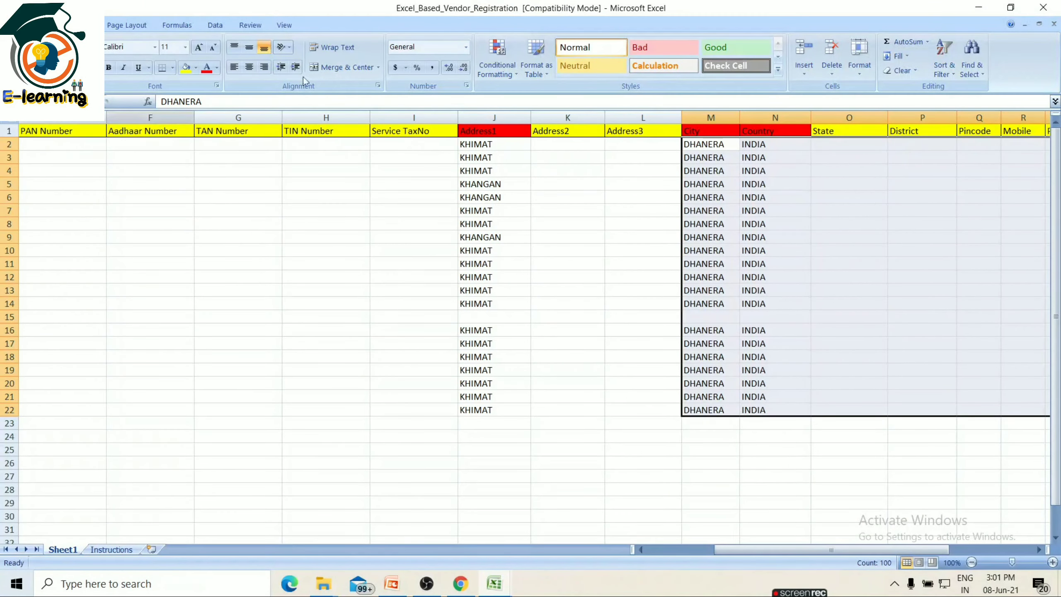
{"action": "left_click", "coordinate": [979, 7]}
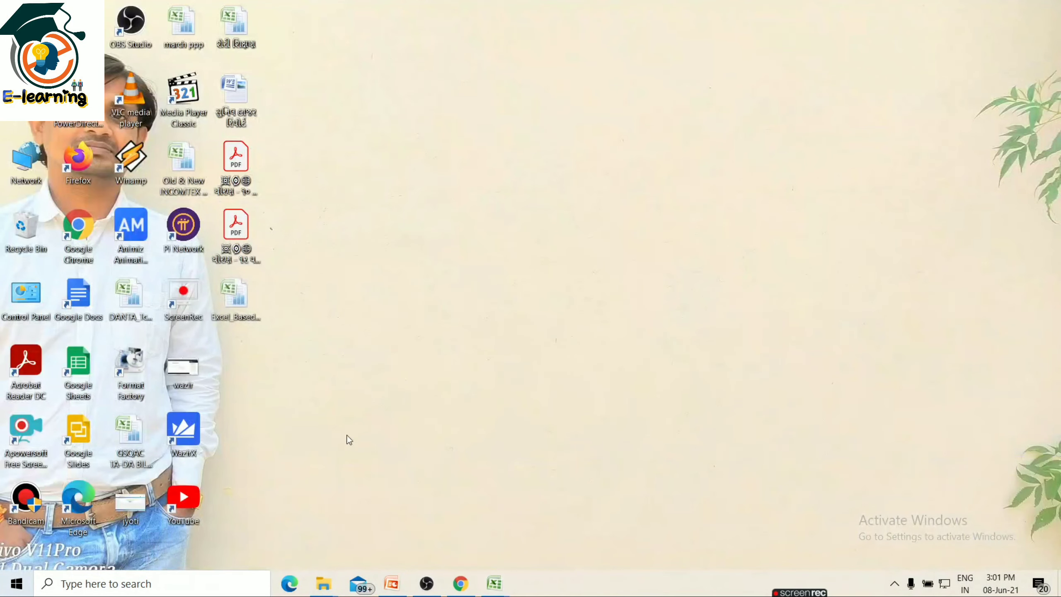
{"action": "left_click", "coordinate": [461, 584]}
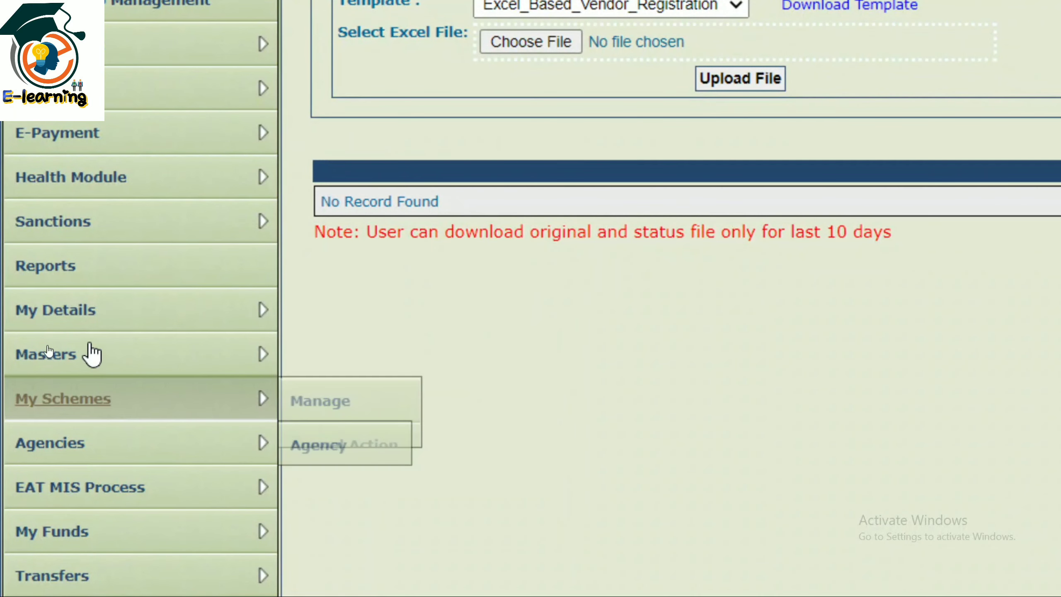
{"action": "mouse_move", "coordinate": [141, 268]}
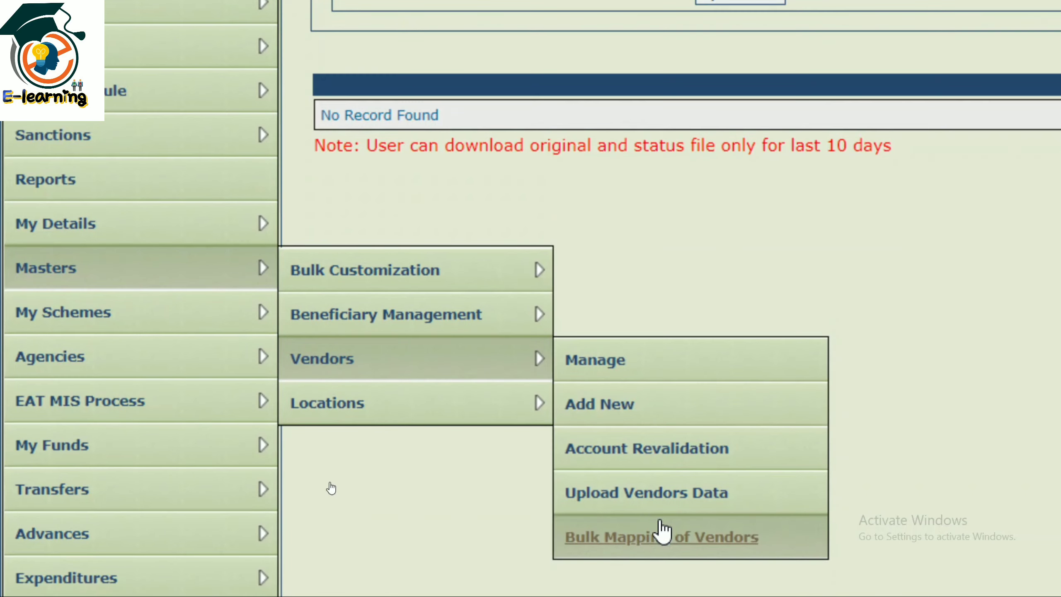
Reopen Upload Vendors Data under Masters > Vendors.
{"action": "left_click", "coordinate": [661, 491]}
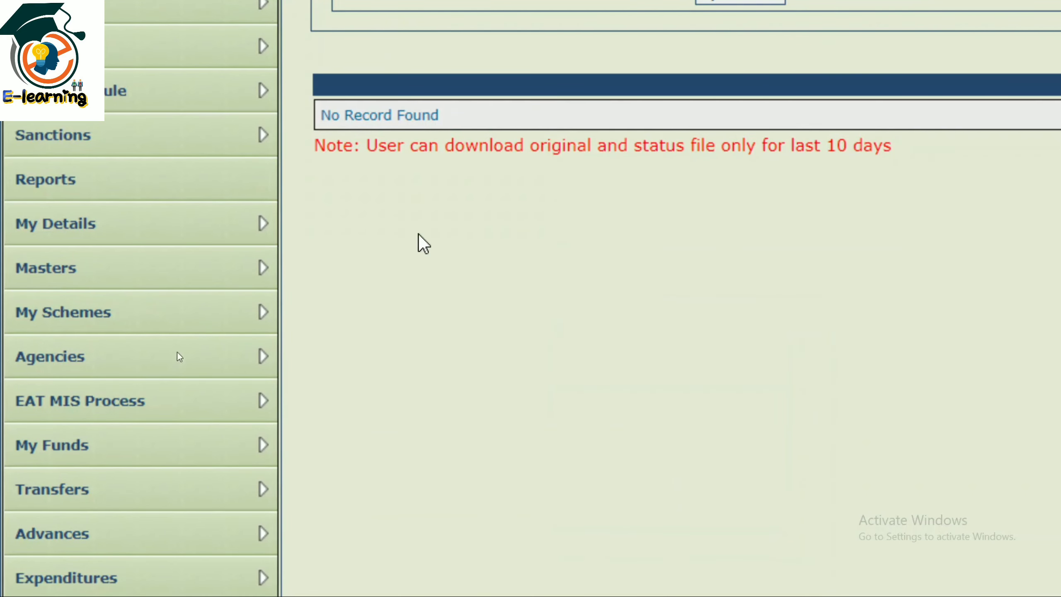
{"action": "scroll", "coordinate": [177, 352], "scroll_direction": "down", "scroll_amount": 1}
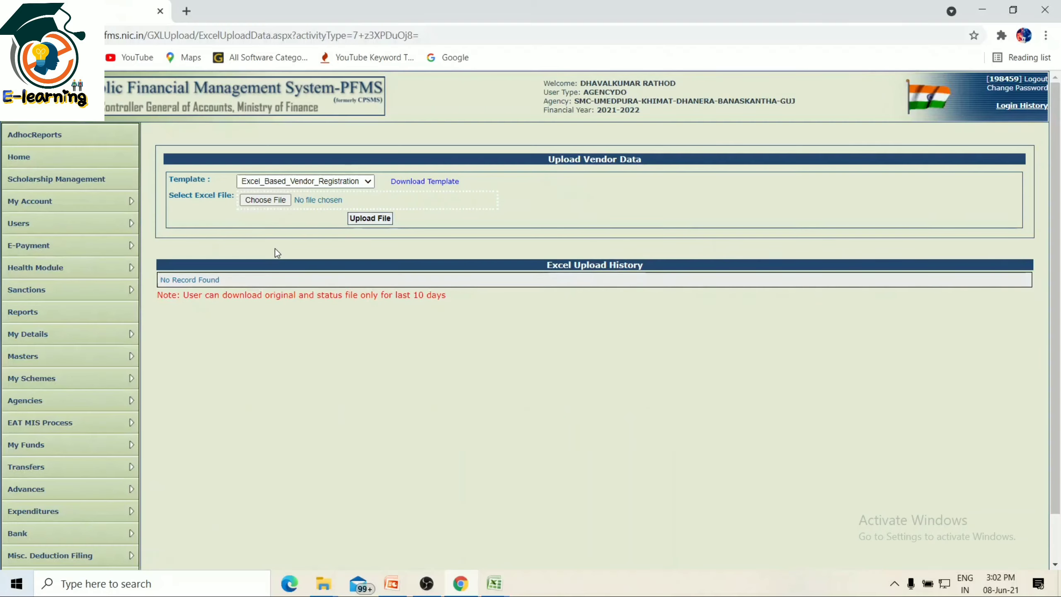
Choose Excel_Based_Vendor_Registration.xlsx from the Desktop as the Excel file to upload.
{"action": "left_click", "coordinate": [280, 199]}
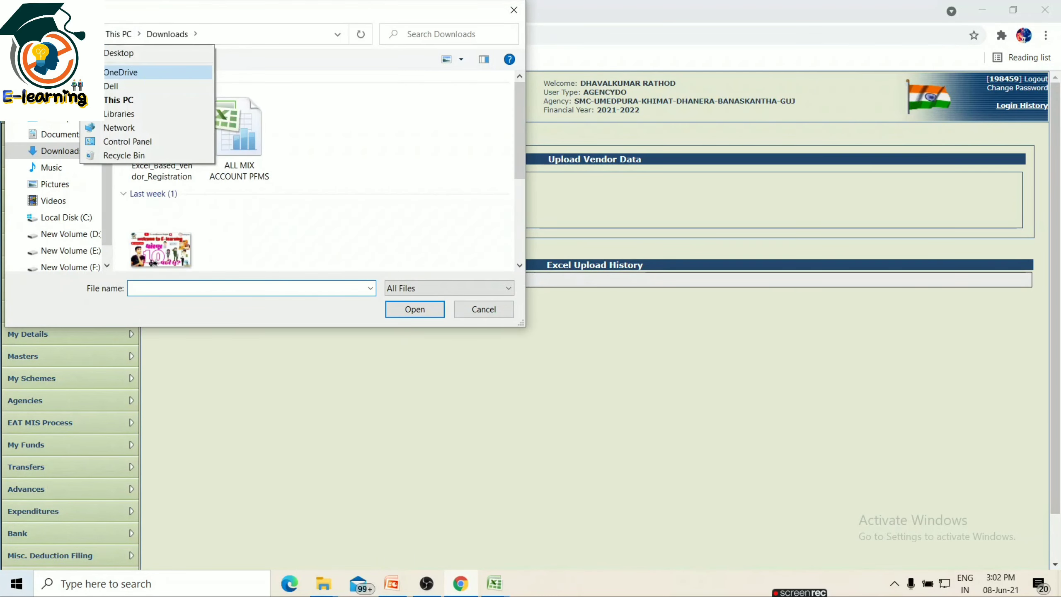
{"action": "scroll", "coordinate": [58, 167], "scroll_direction": "up", "scroll_amount": 5}
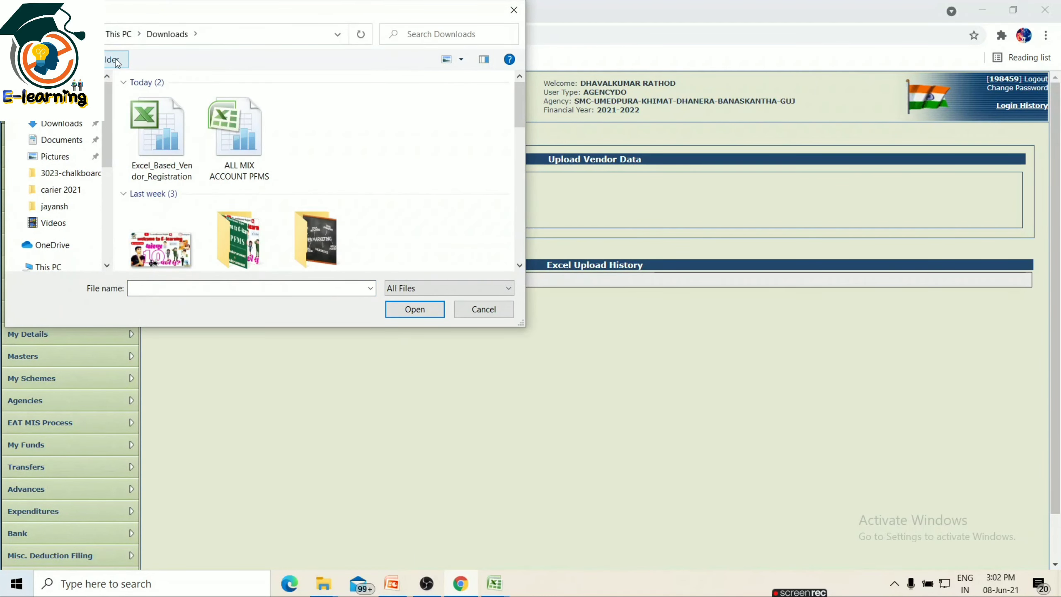
{"action": "left_click", "coordinate": [58, 106]}
{"action": "scroll", "coordinate": [266, 195], "scroll_direction": "down", "scroll_amount": 3}
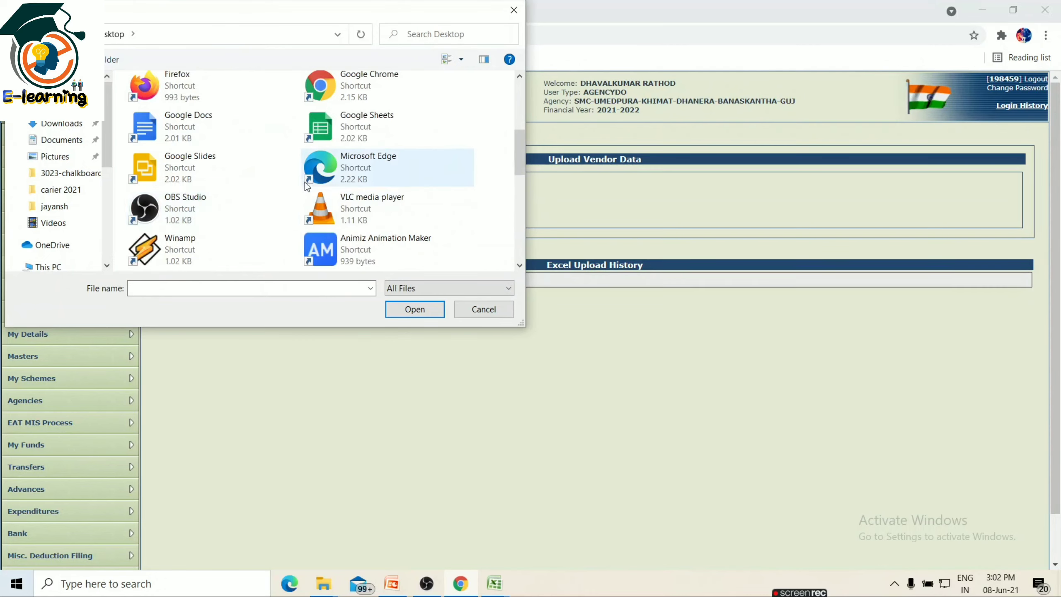
{"action": "scroll", "coordinate": [298, 190], "scroll_direction": "down", "scroll_amount": 5}
{"action": "scroll", "coordinate": [298, 190], "scroll_direction": "down", "scroll_amount": 2}
{"action": "scroll", "coordinate": [378, 180], "scroll_direction": "up", "scroll_amount": 1}
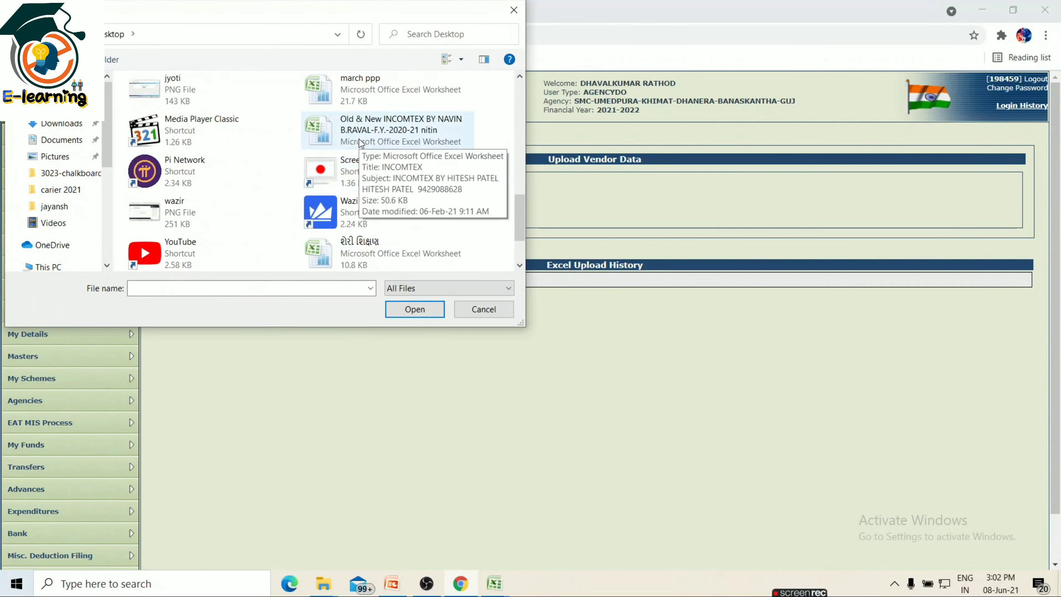
{"action": "scroll", "coordinate": [320, 176], "scroll_direction": "down", "scroll_amount": 2}
{"action": "scroll", "coordinate": [238, 225], "scroll_direction": "up", "scroll_amount": 5}
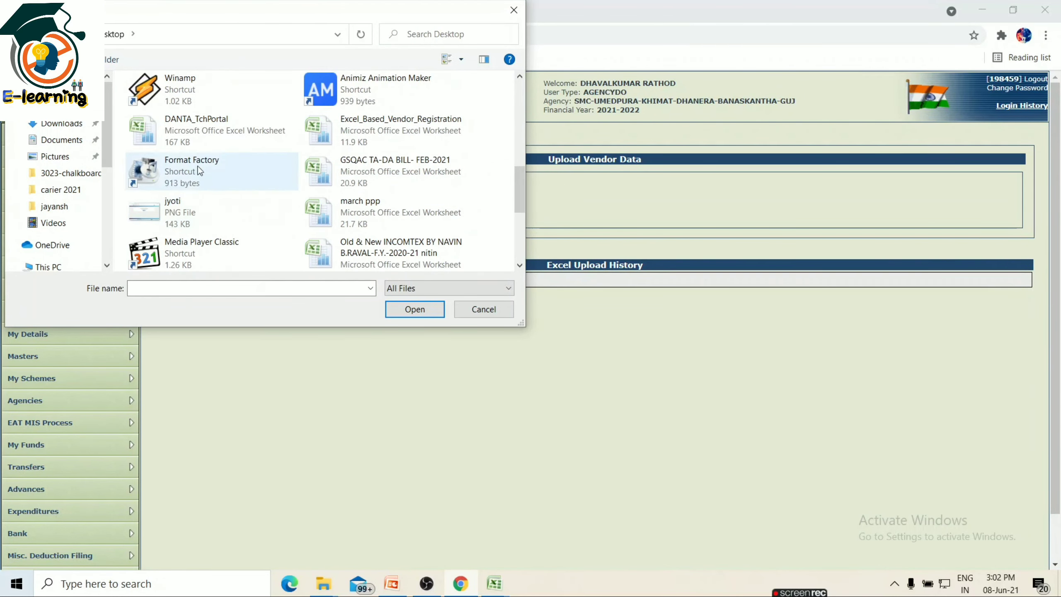
{"action": "left_click", "coordinate": [378, 126]}
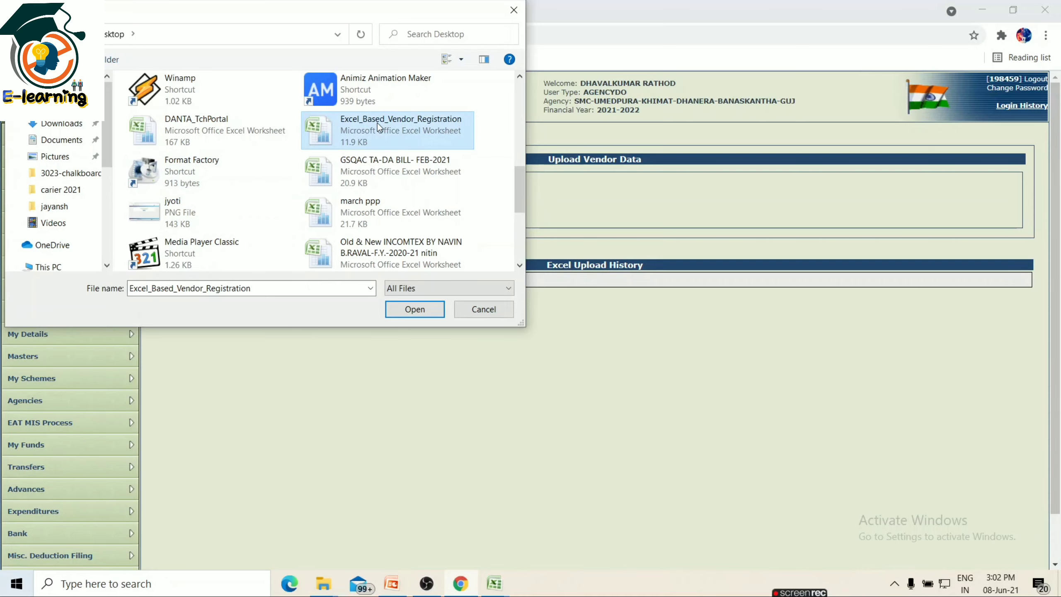
{"action": "left_click", "coordinate": [415, 310]}
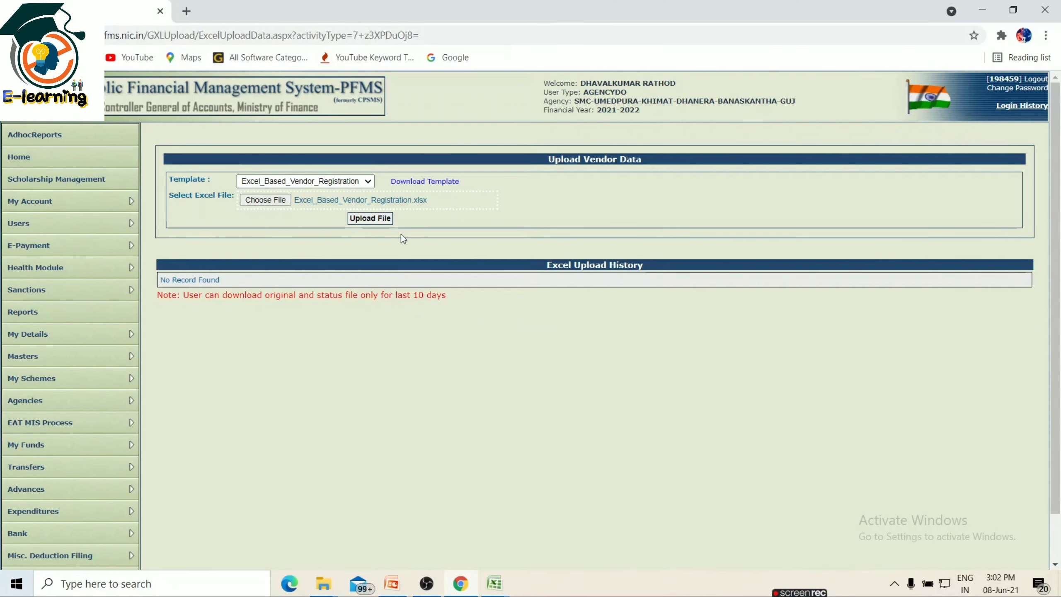
Upload the attached file and acknowledge the 'File uploaded Successfully' message.
{"action": "left_click", "coordinate": [370, 218]}
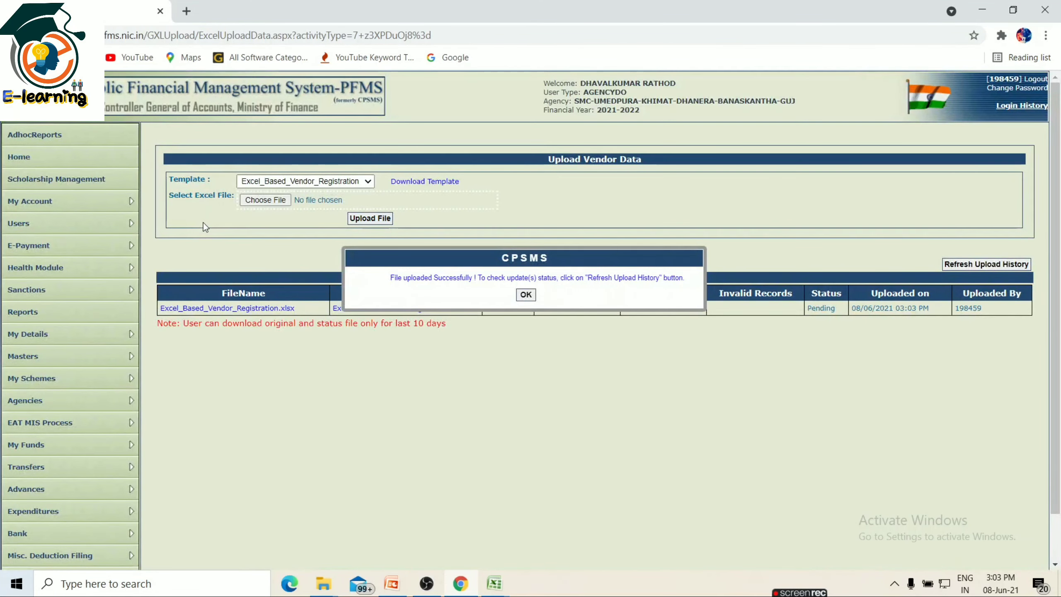
{"action": "left_click", "coordinate": [525, 295]}
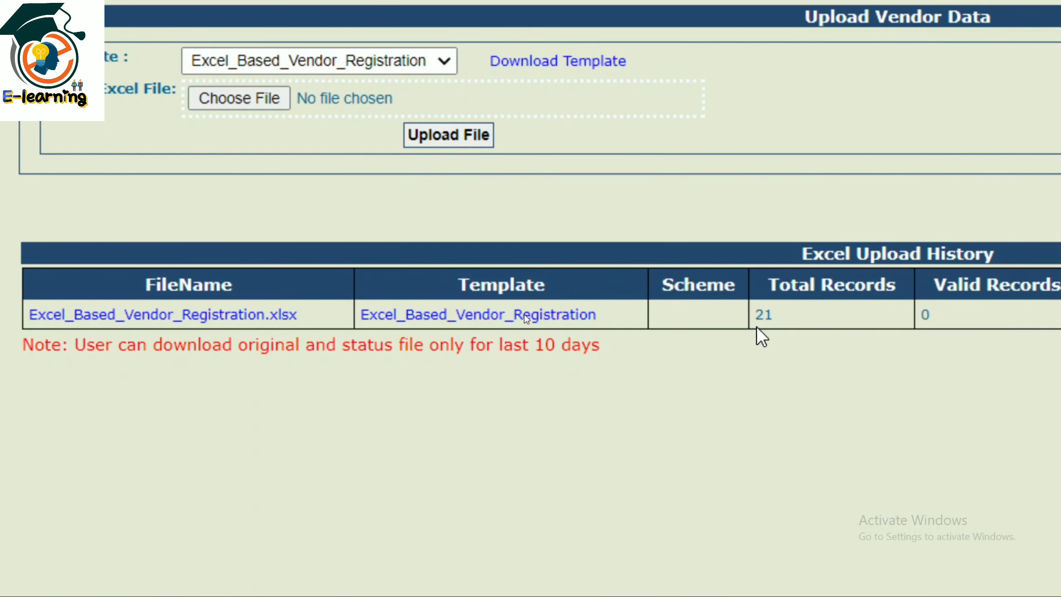
Refresh the upload history and download the Validation Errors status file for the 21-record upload.
{"action": "scroll", "coordinate": [758, 332], "scroll_direction": "right", "scroll_amount": 4}
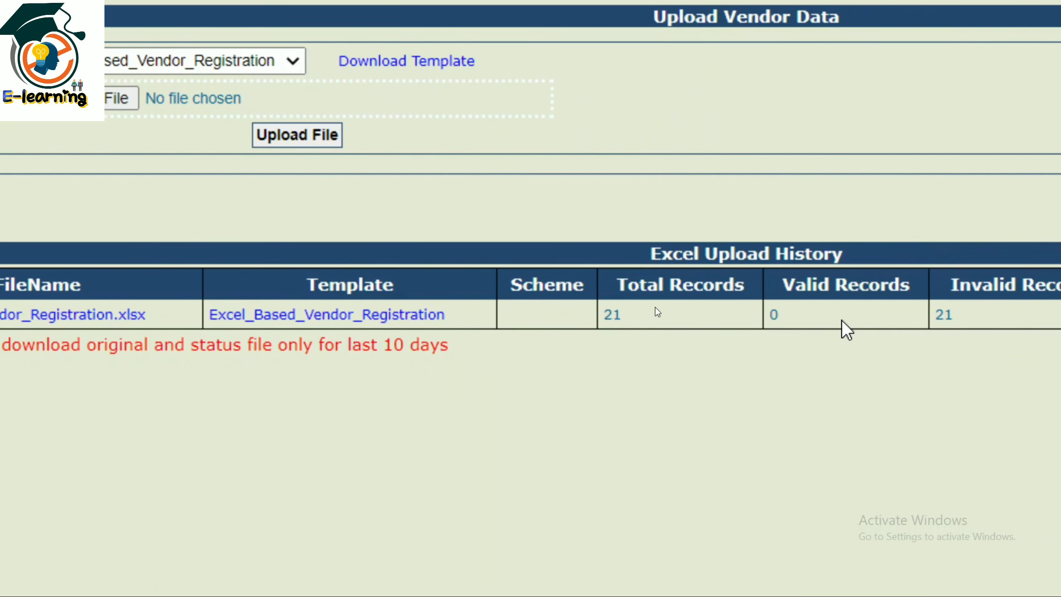
{"action": "scroll", "coordinate": [940, 326], "scroll_direction": "right", "scroll_amount": 4}
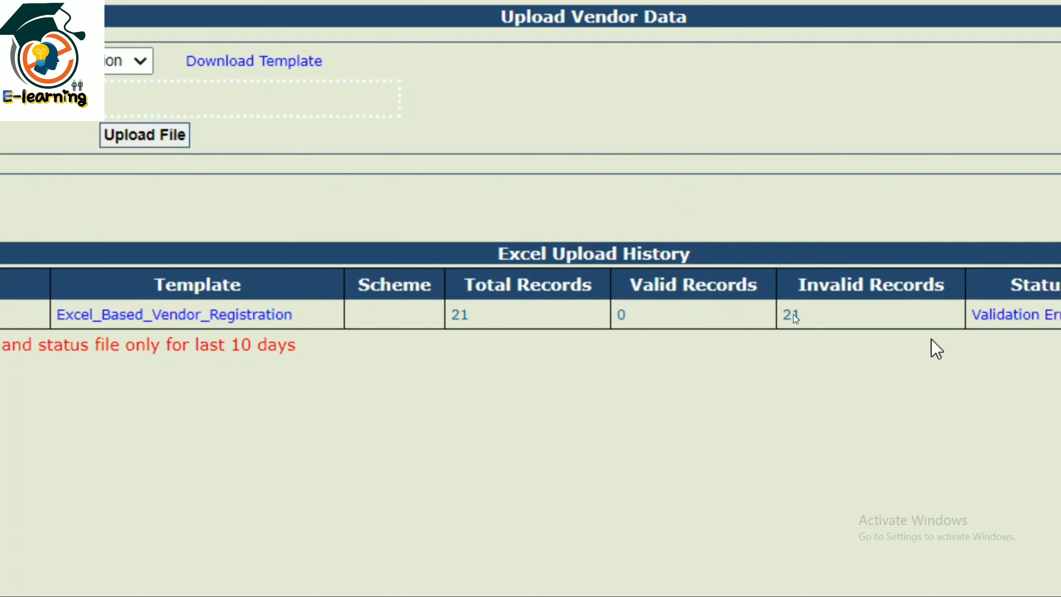
{"action": "scroll", "coordinate": [793, 314], "scroll_direction": "right", "scroll_amount": 4}
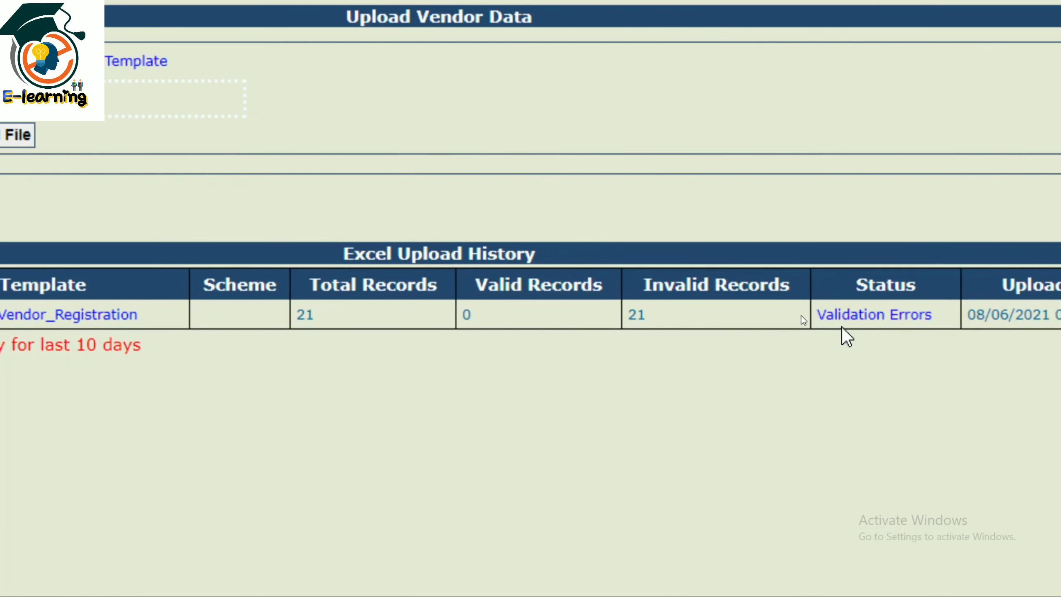
{"action": "scroll", "coordinate": [929, 326], "scroll_direction": "right", "scroll_amount": 3}
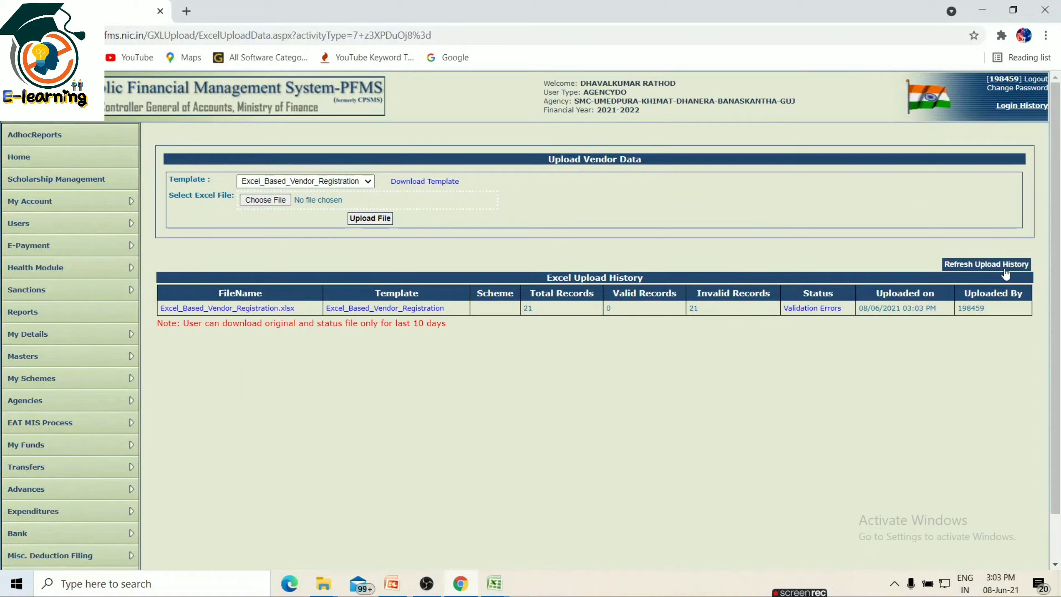
{"action": "left_click", "coordinate": [1003, 267]}
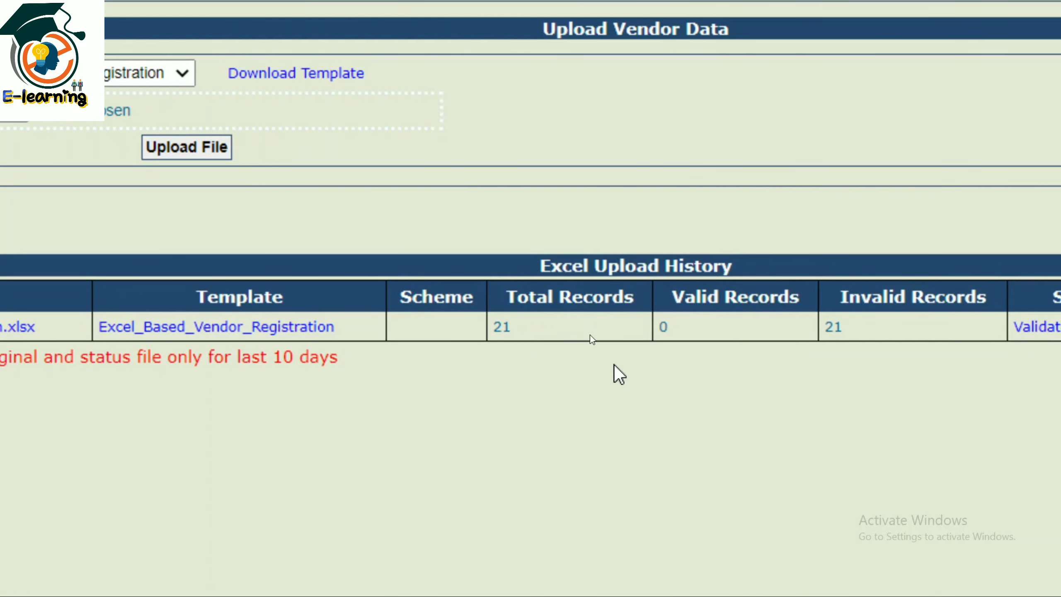
{"action": "scroll", "coordinate": [704, 370], "scroll_direction": "right", "scroll_amount": 5}
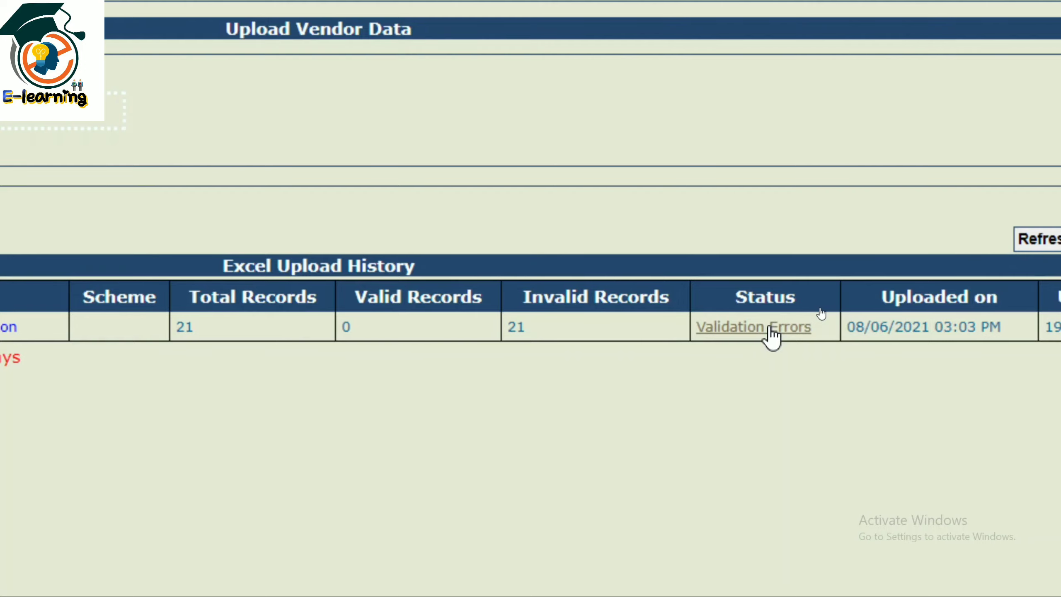
{"action": "left_click", "coordinate": [771, 328]}
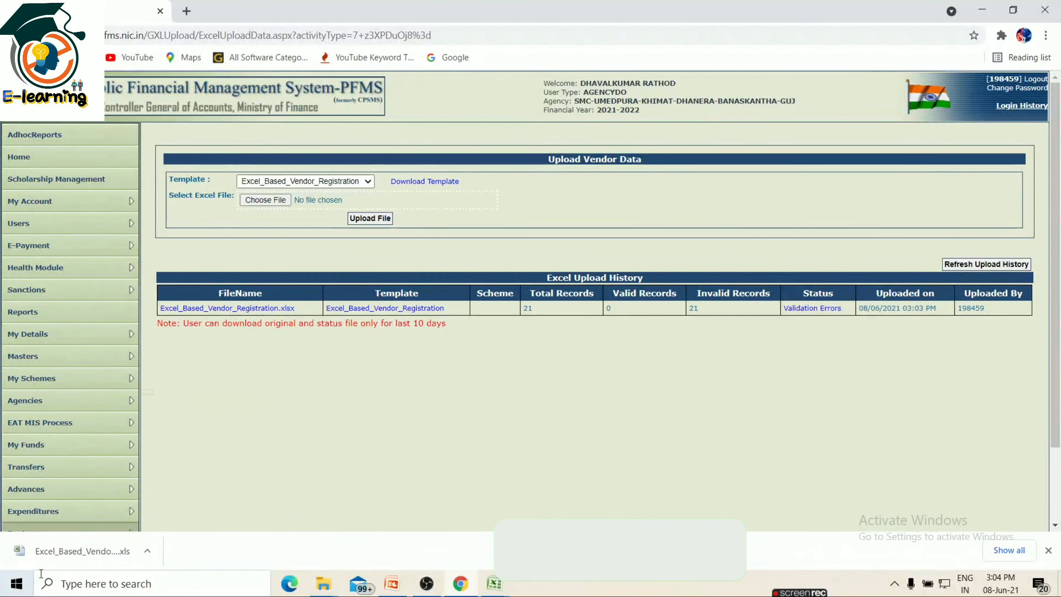
Open the downloaded status file and auto-fit the GXLStatus and GXLRemarks columns.
{"action": "left_click", "coordinate": [65, 554]}
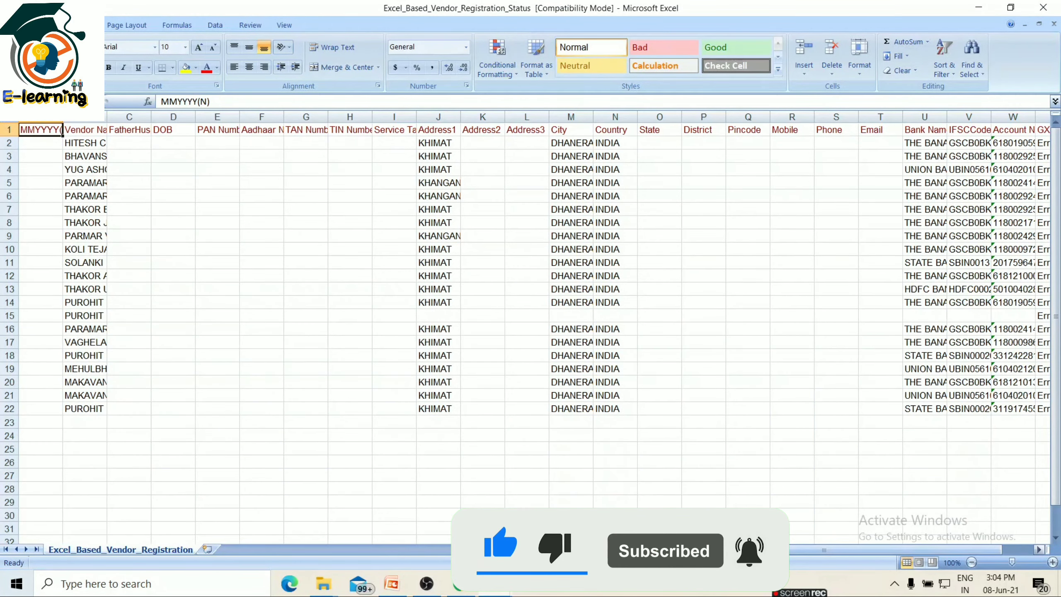
{"action": "left_click_drag", "start_coordinate": [729, 551], "coordinate": [792, 557]}
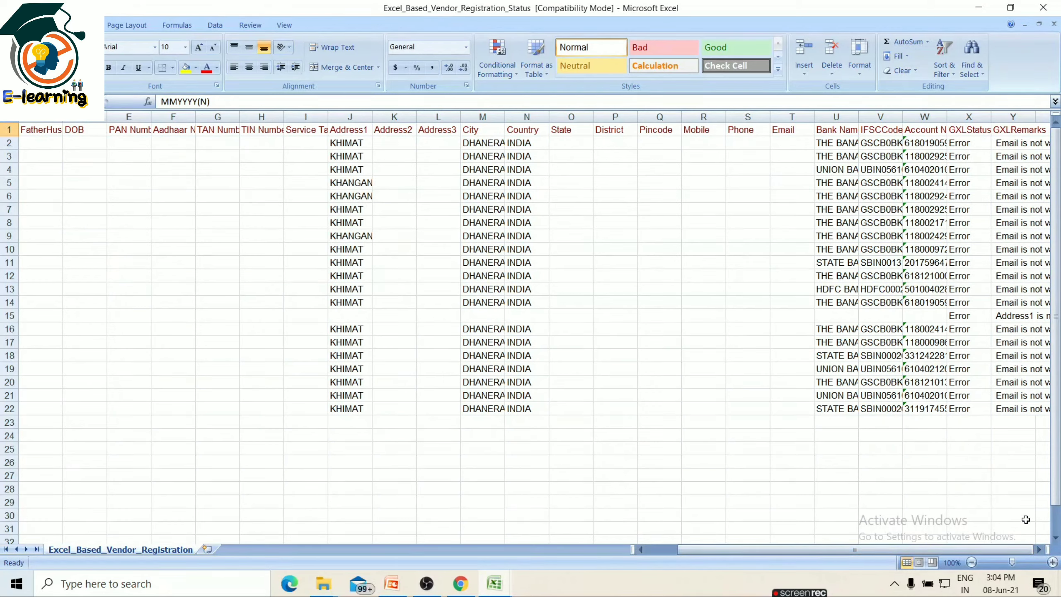
{"action": "left_click", "coordinate": [1016, 502]}
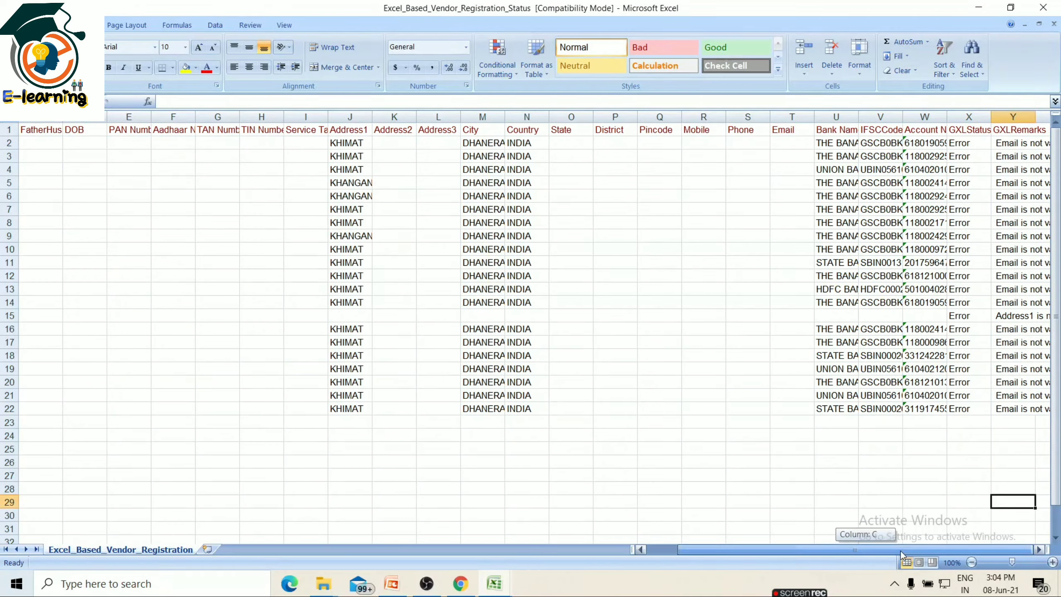
{"action": "double_click", "coordinate": [987, 118]}
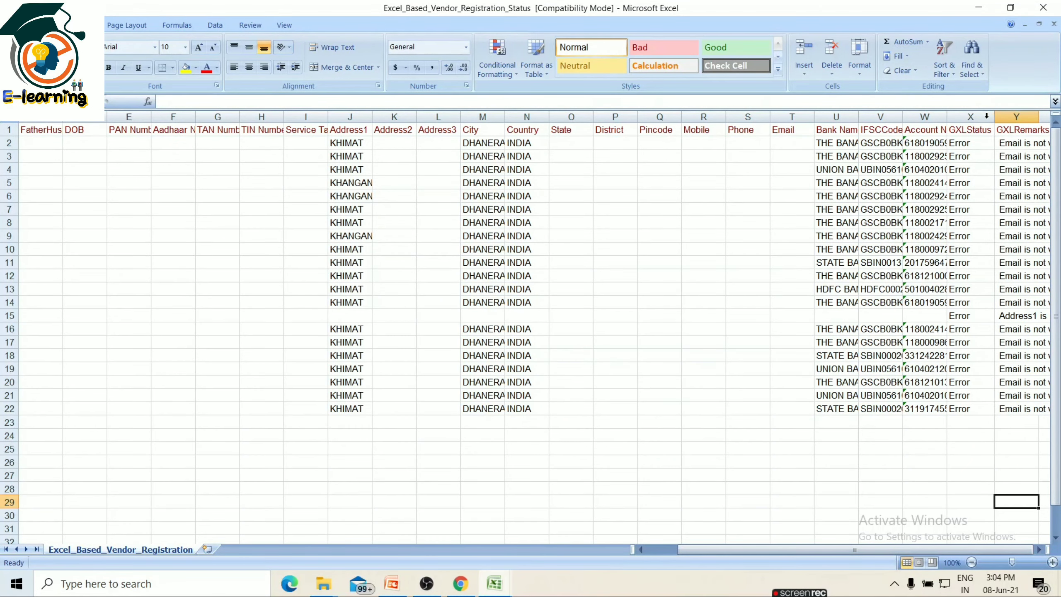
{"action": "double_click", "coordinate": [1039, 118]}
{"action": "left_click_drag", "start_coordinate": [833, 551], "coordinate": [989, 551]}
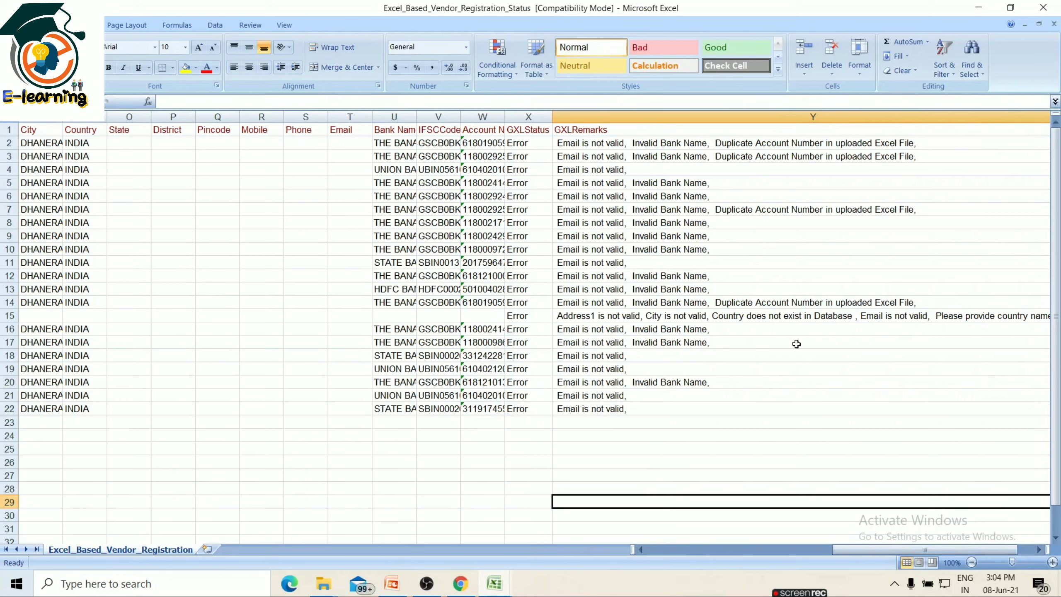
Read the error remarks for the 21 rows, mostly invalid email or bank name.
{"action": "left_click", "coordinate": [597, 155]}
{"action": "left_click", "coordinate": [599, 143]}
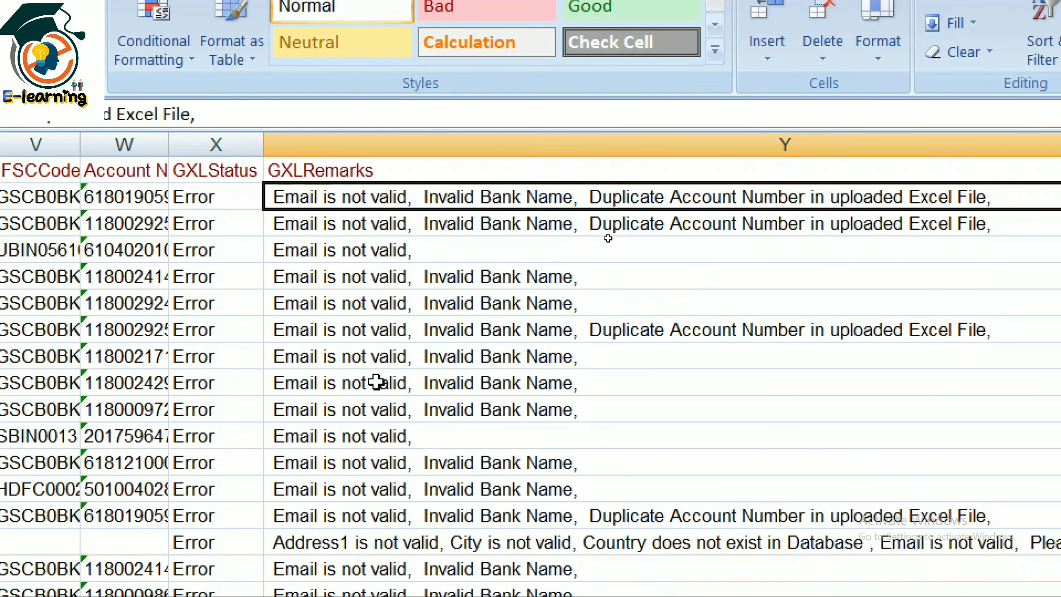
{"action": "scroll", "coordinate": [378, 414], "scroll_direction": "down", "scroll_amount": 2}
{"action": "scroll", "coordinate": [389, 439], "scroll_direction": "down", "scroll_amount": 1}
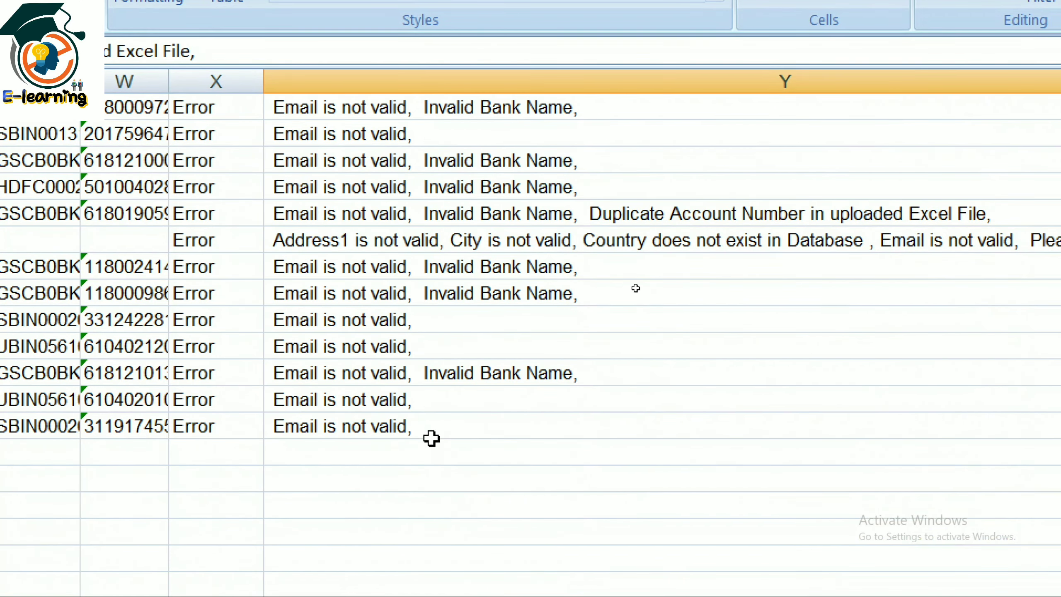
{"action": "scroll", "coordinate": [222, 430], "scroll_direction": "up", "scroll_amount": 3}
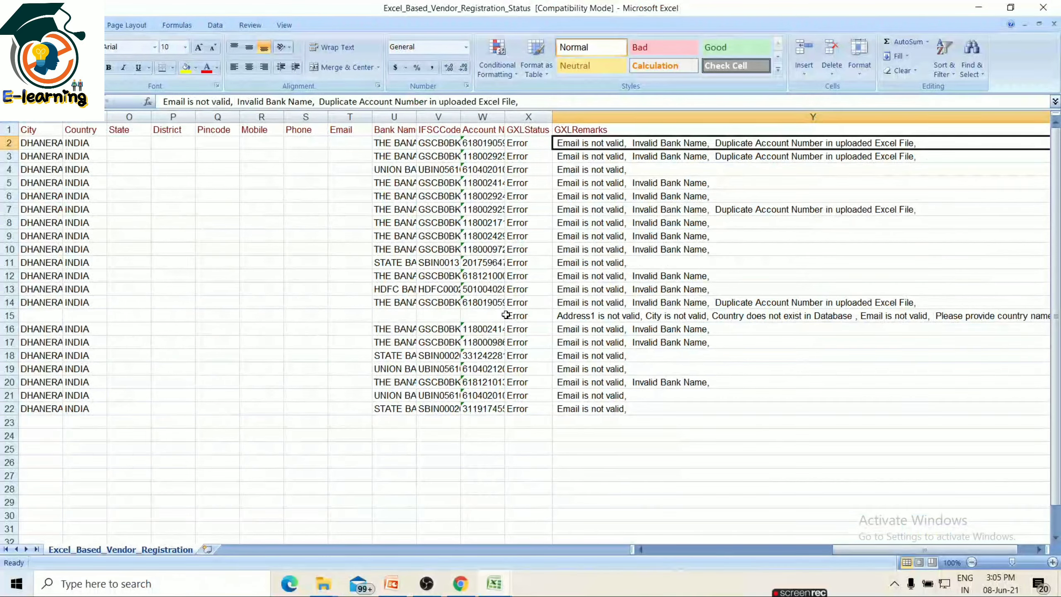
{"action": "left_click_drag", "start_coordinate": [847, 551], "coordinate": [677, 545]}
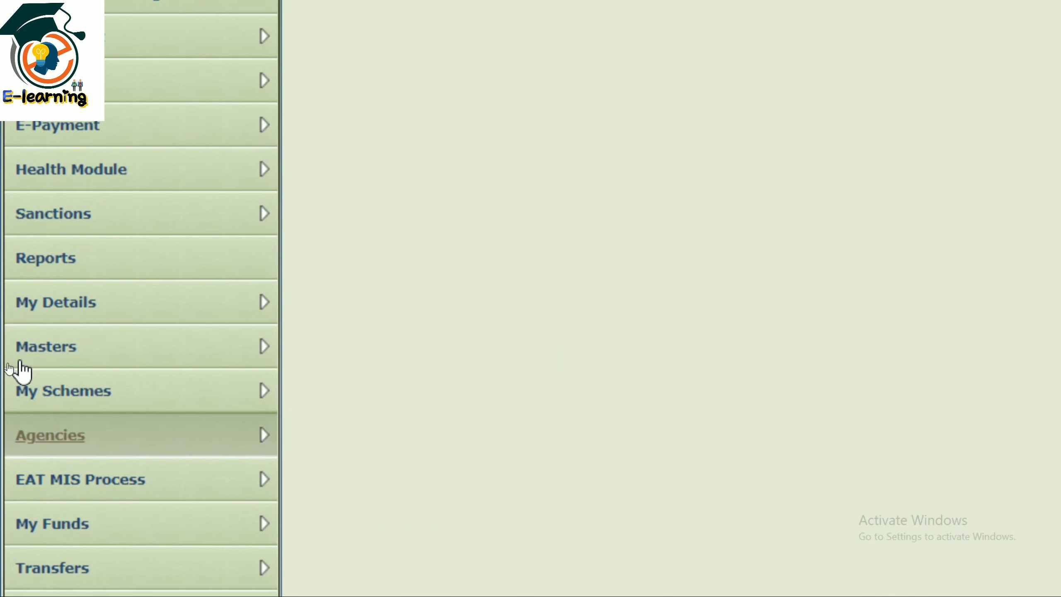
{"action": "mouse_move", "coordinate": [406, 436]}
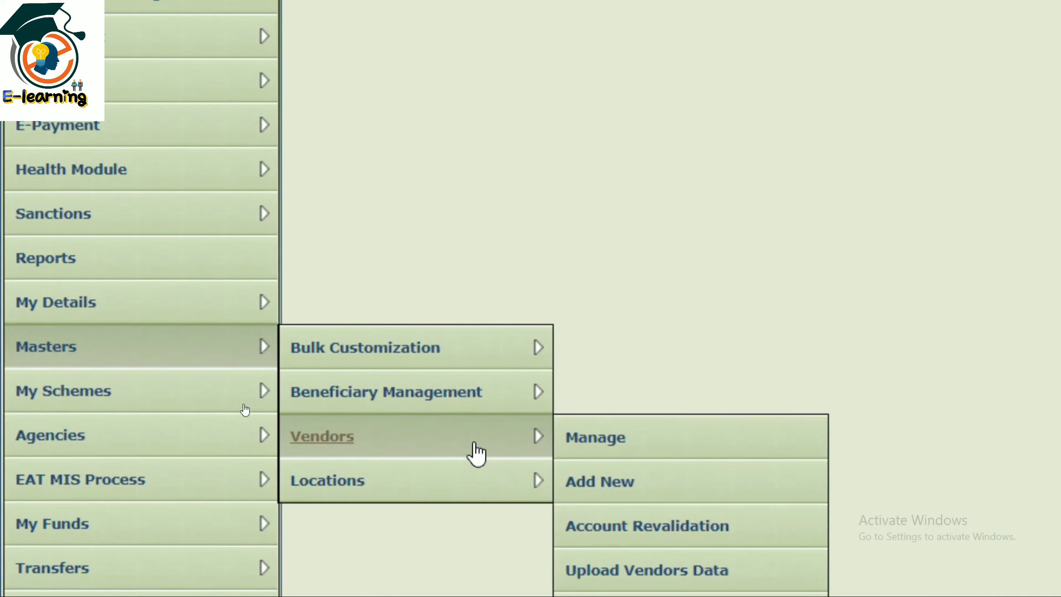
Go to Masters > Vendors > Upload Vendors Data to see the Excel upload history.
{"action": "scroll", "coordinate": [689, 497], "scroll_direction": "down", "scroll_amount": 1}
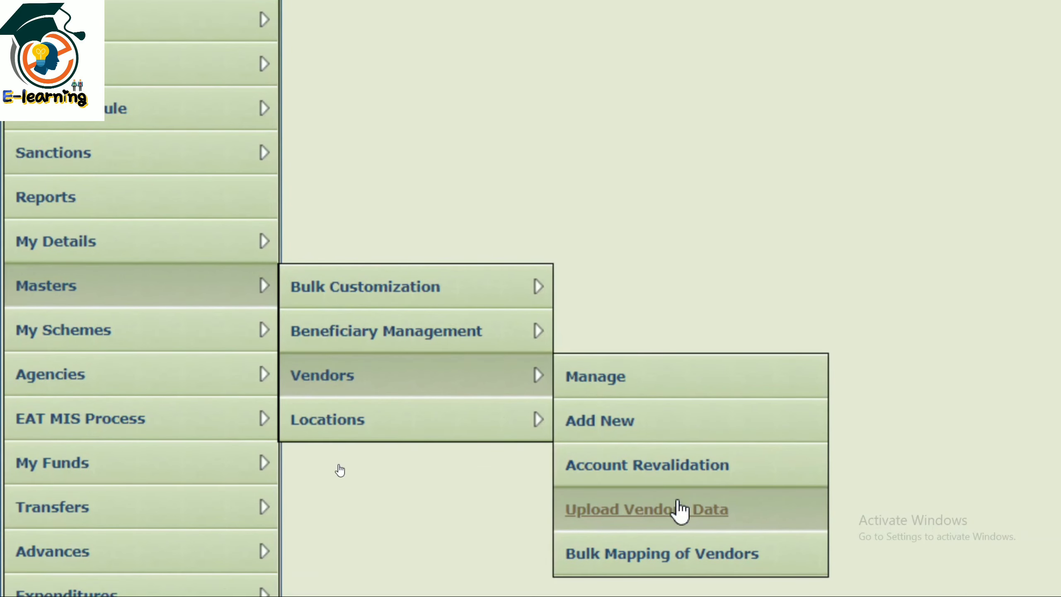
{"action": "left_click", "coordinate": [678, 504]}
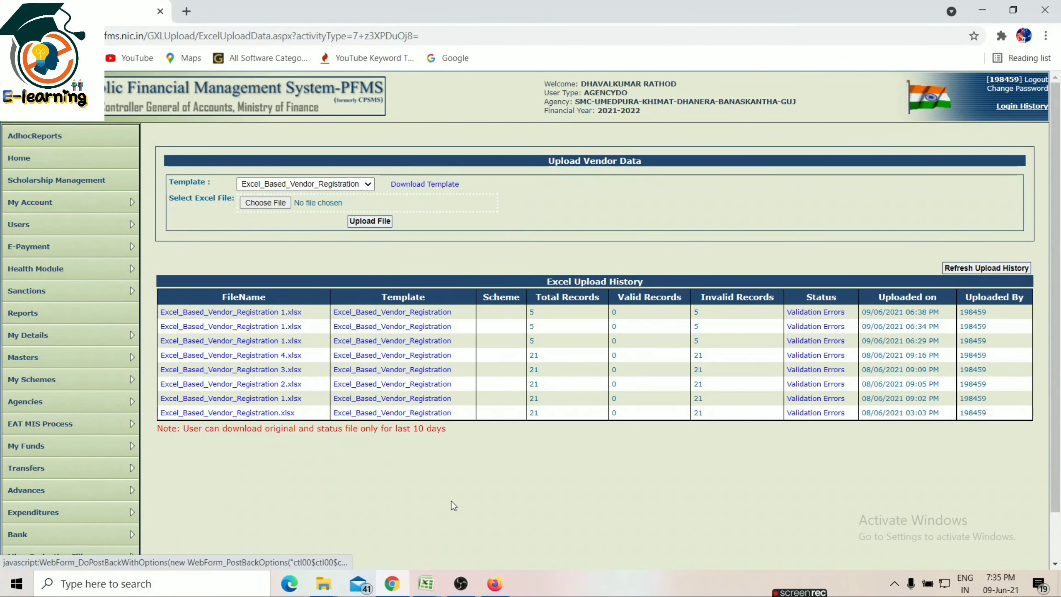
{"action": "mouse_move", "coordinate": [426, 584]}
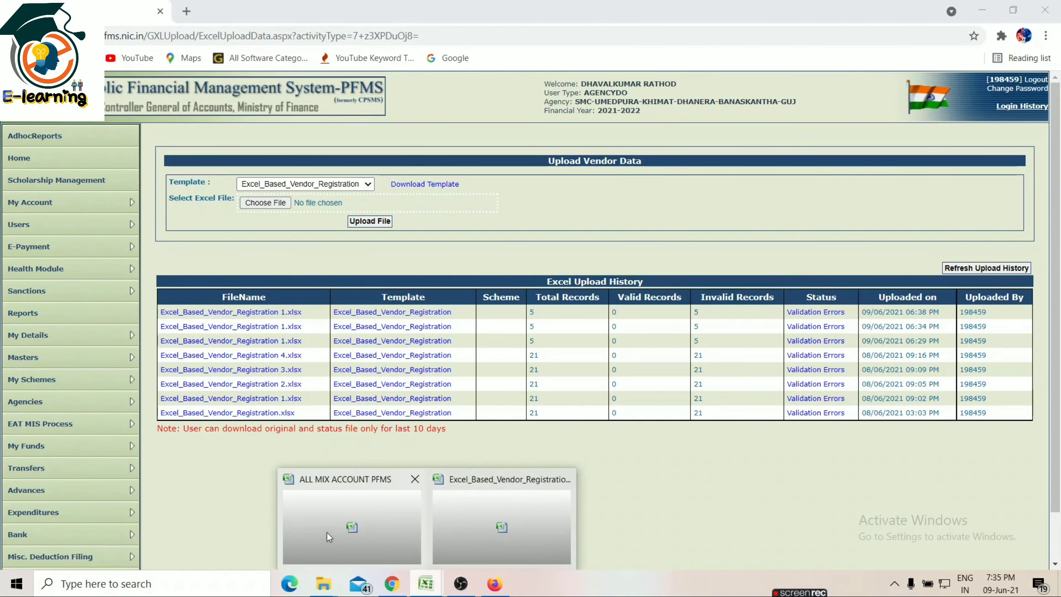
Review the field and business rules on the registration workbook's Instructions sheet.
{"action": "left_click", "coordinate": [467, 508]}
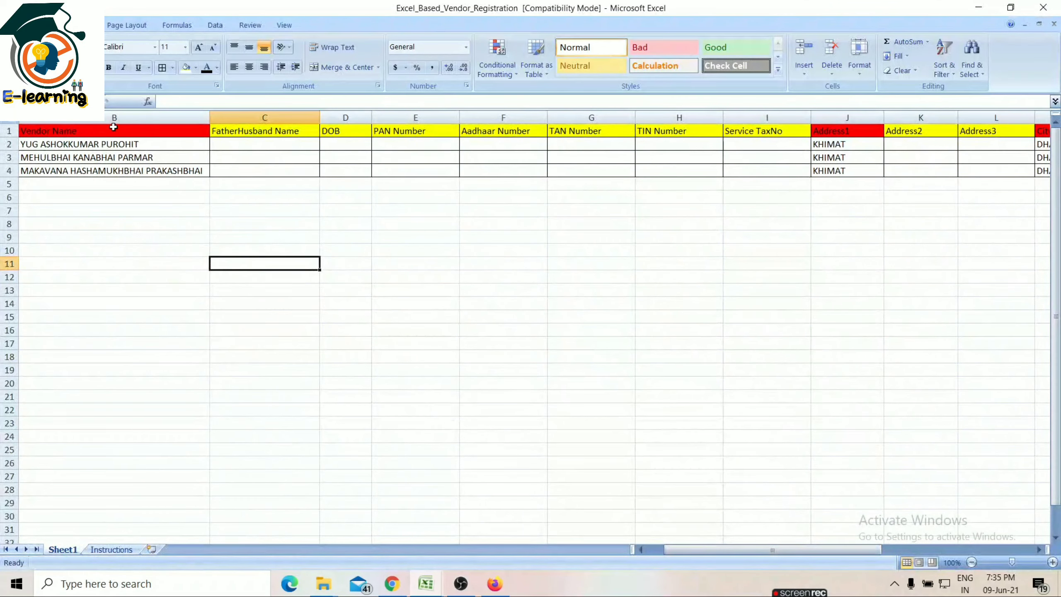
{"action": "left_click", "coordinate": [109, 551]}
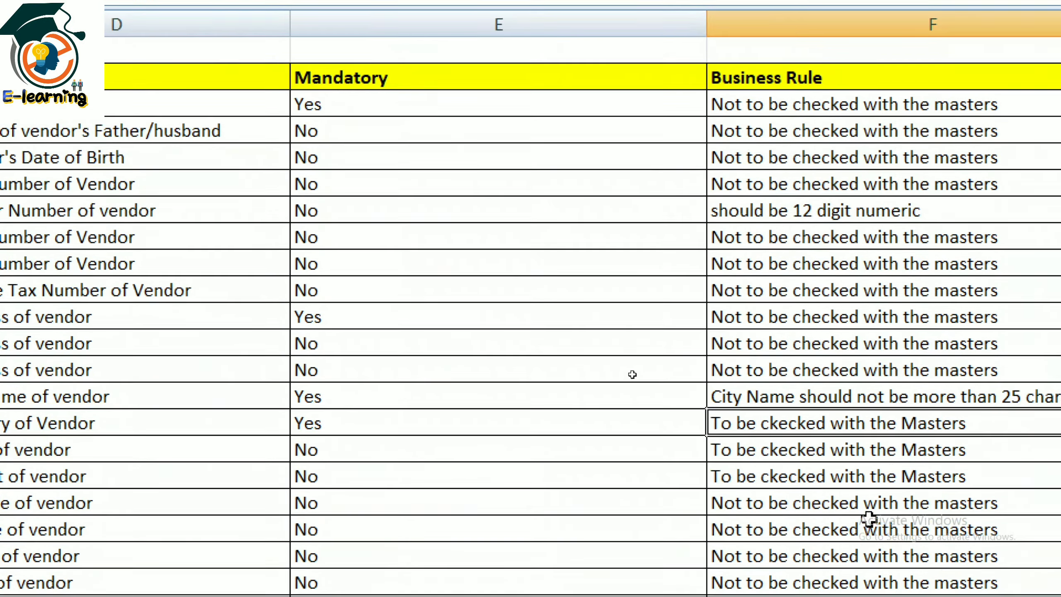
{"action": "scroll", "coordinate": [647, 397], "scroll_direction": "down", "scroll_amount": 3}
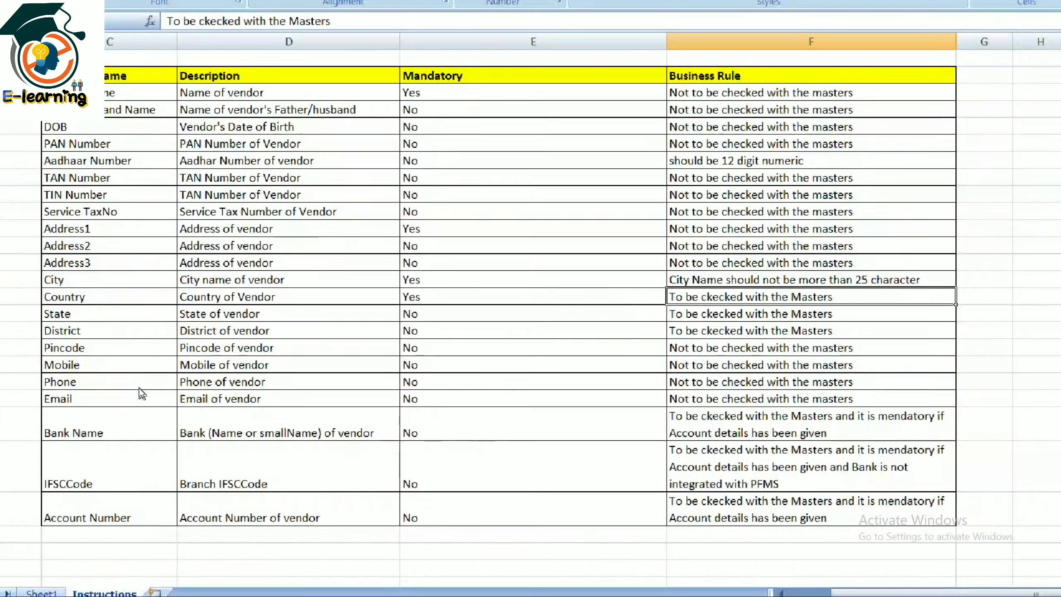
Check the three vendor rows on Sheet1 and bring up the Office button save options.
{"action": "left_click", "coordinate": [64, 549]}
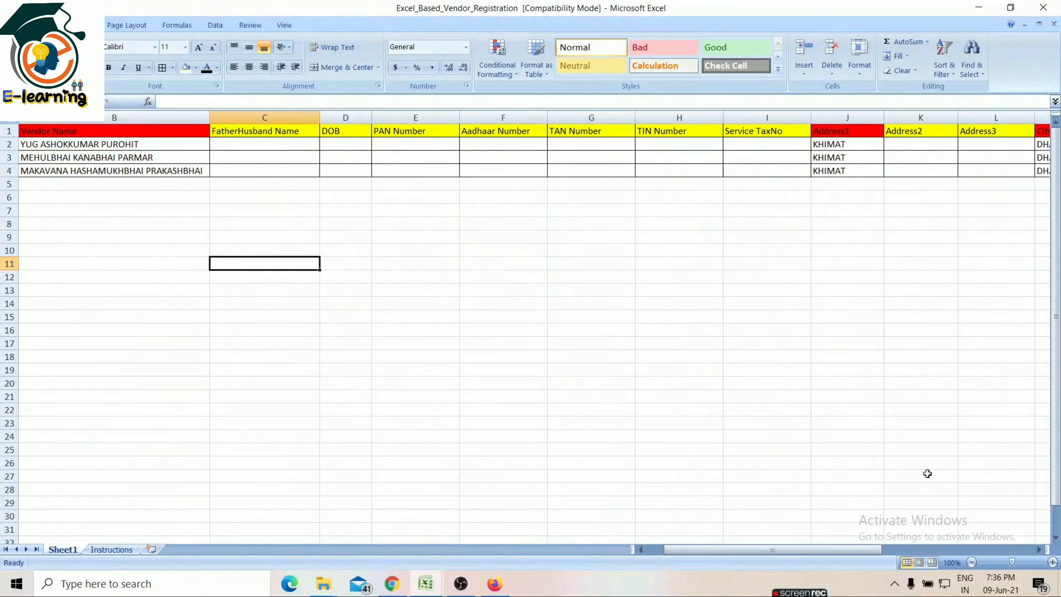
{"action": "left_click_drag", "start_coordinate": [820, 551], "coordinate": [900, 544]}
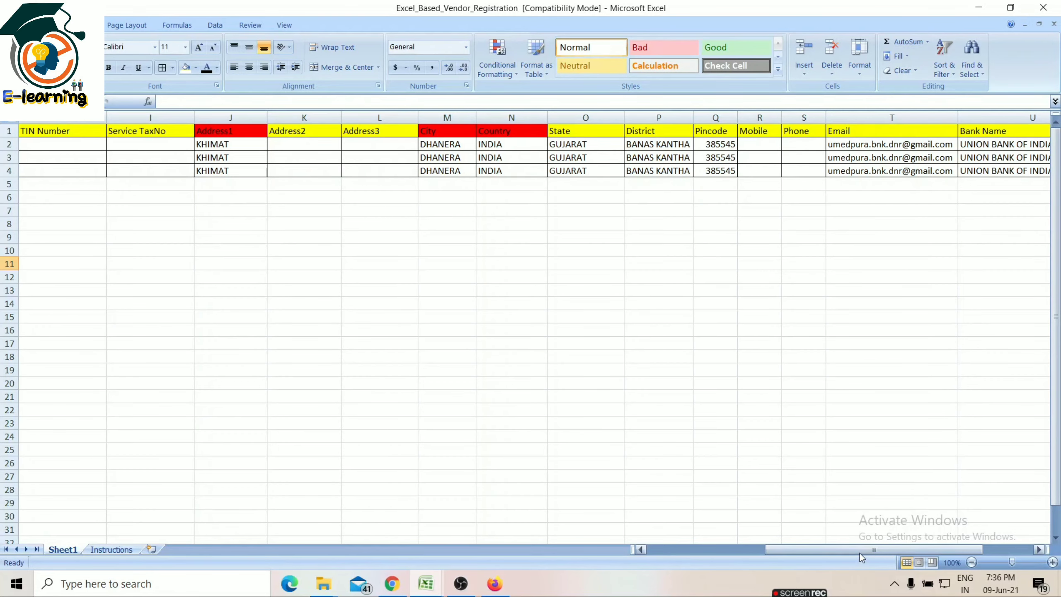
{"action": "left_click_drag", "start_coordinate": [860, 553], "coordinate": [911, 550]}
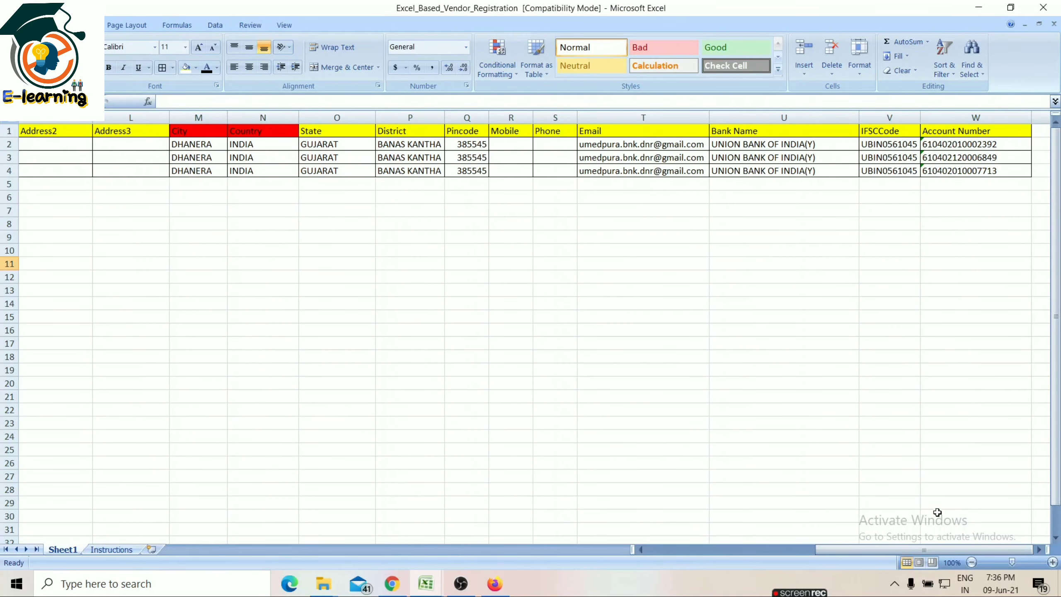
{"action": "left_click_drag", "start_coordinate": [923, 548], "coordinate": [773, 547]}
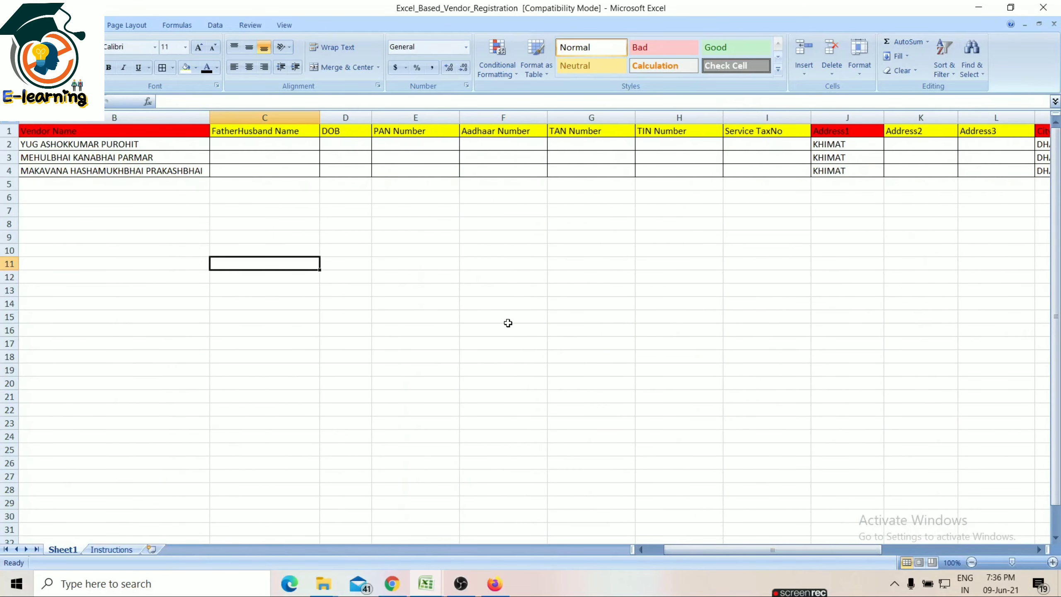
{"action": "left_click", "coordinate": [19, 19]}
{"action": "mouse_move", "coordinate": [46, 133]}
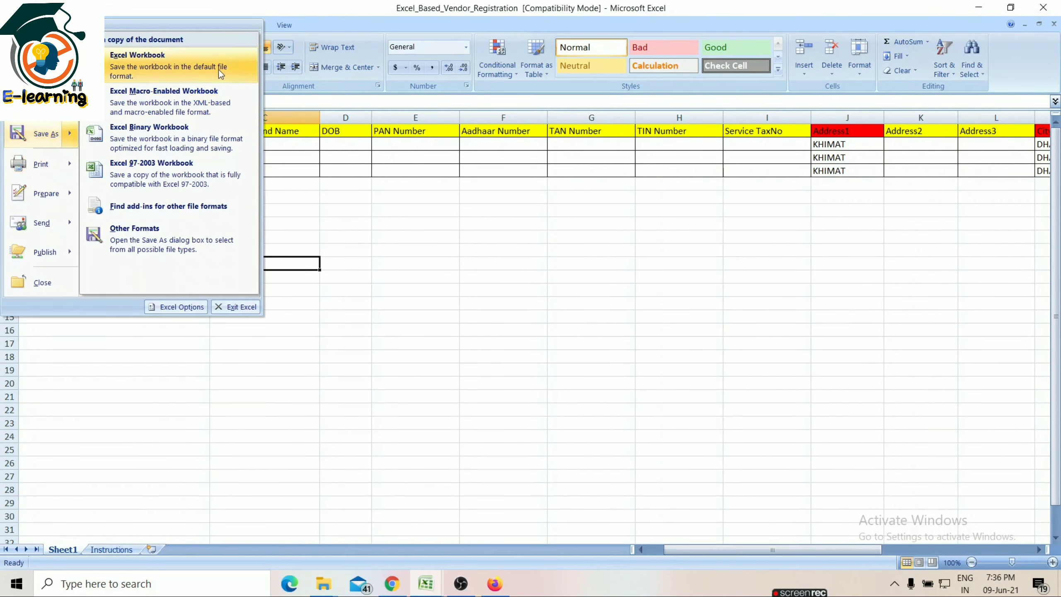
Upload Excel_Based_Vendor_Registration.xlsx to PFMS and acknowledge the upload success message.
{"action": "left_click", "coordinate": [391, 584]}
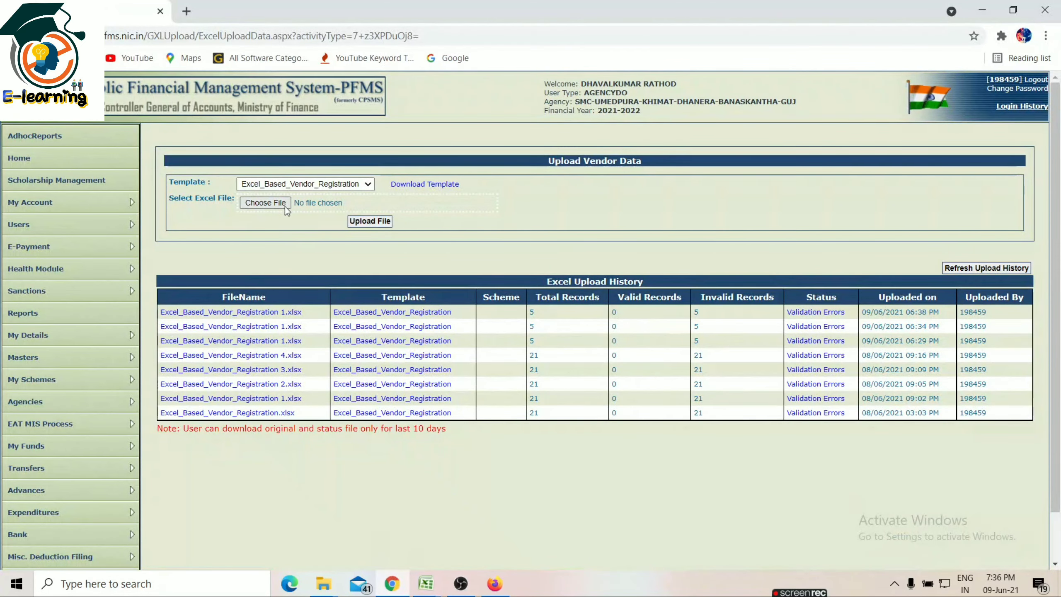
{"action": "left_click", "coordinate": [270, 207]}
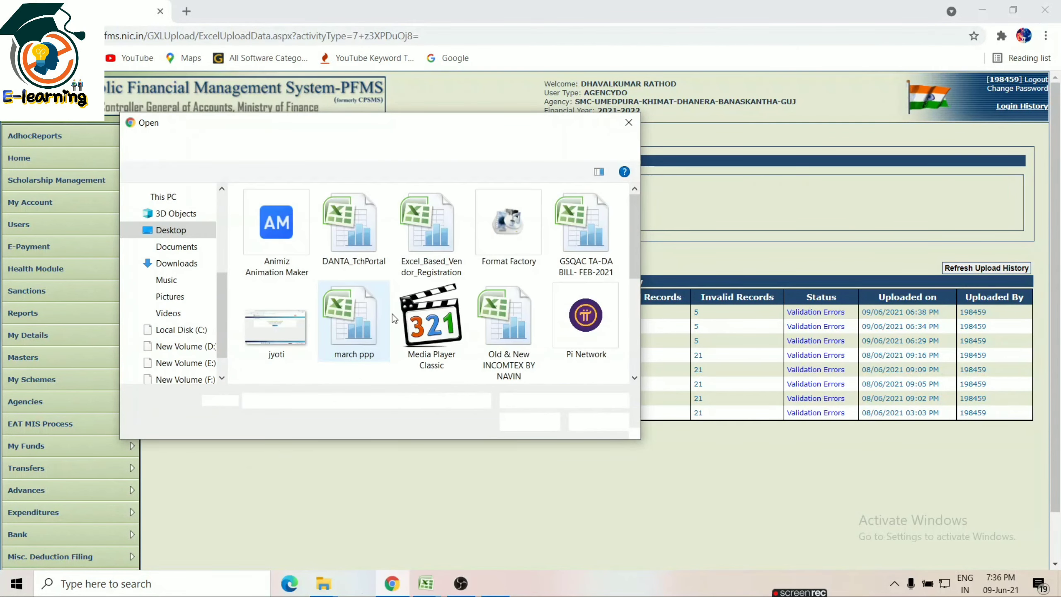
{"action": "left_click", "coordinate": [440, 245]}
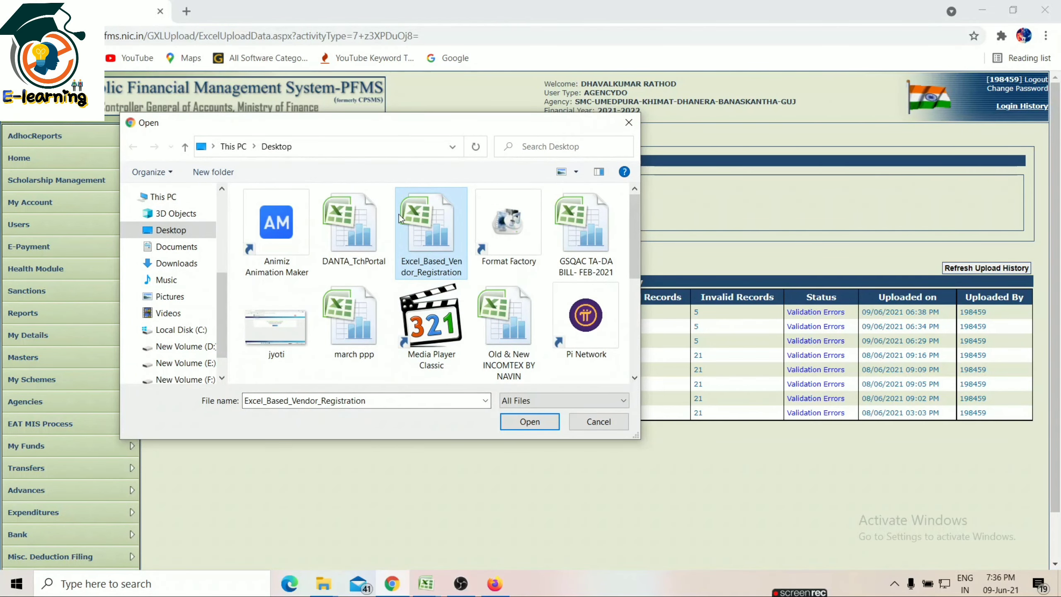
{"action": "left_click", "coordinate": [515, 423]}
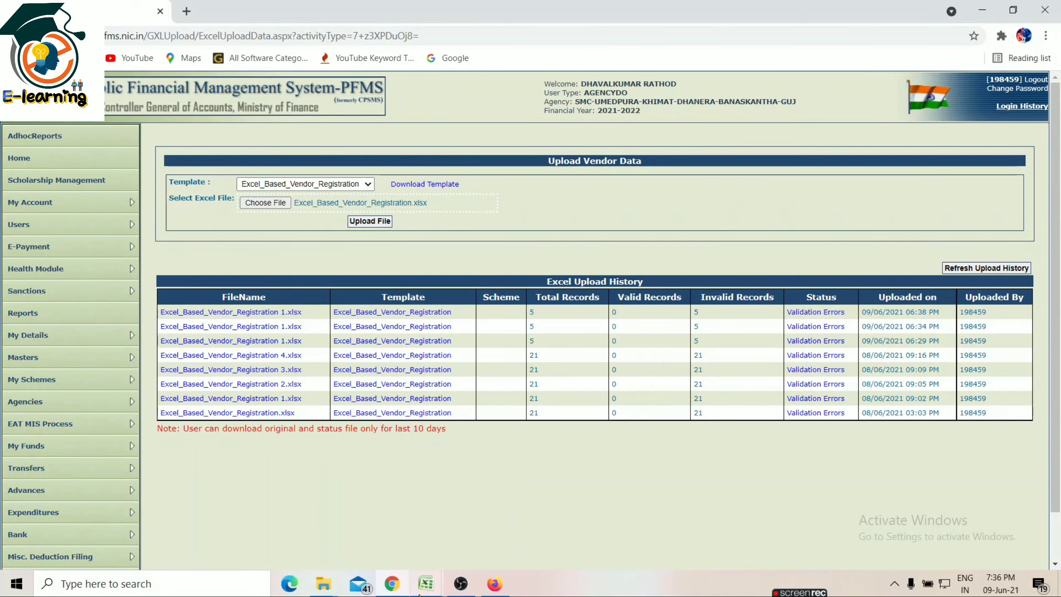
{"action": "mouse_move", "coordinate": [425, 584]}
{"action": "left_click", "coordinate": [474, 523]}
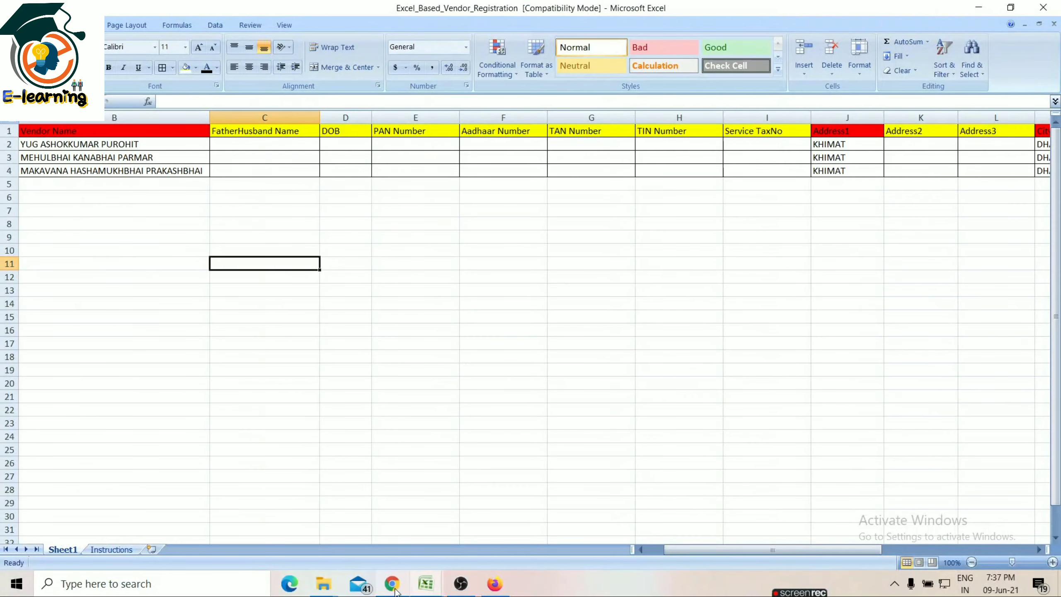
{"action": "left_click", "coordinate": [393, 584]}
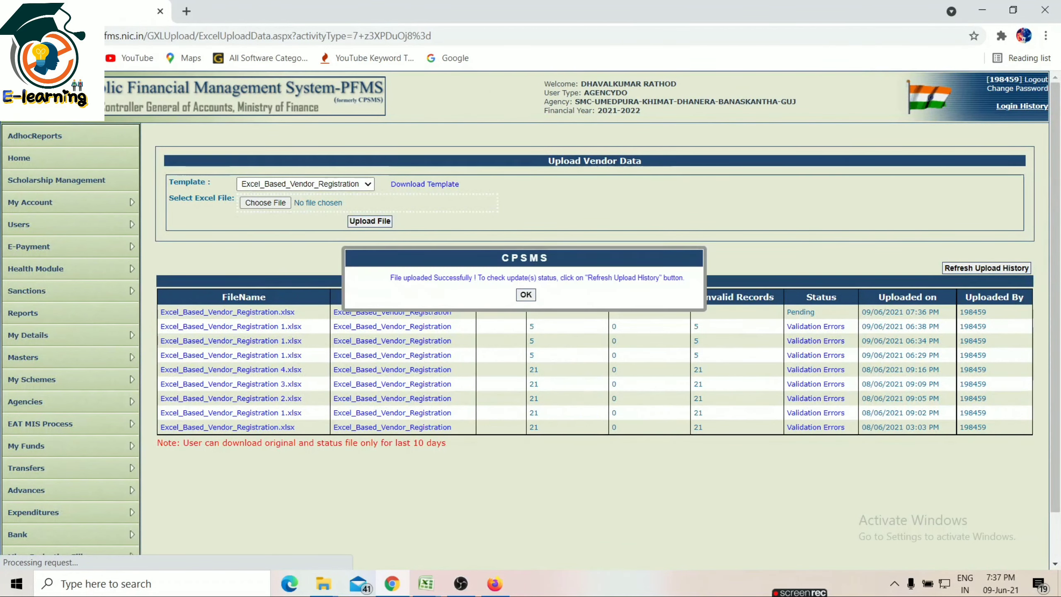
{"action": "left_click", "coordinate": [527, 295]}
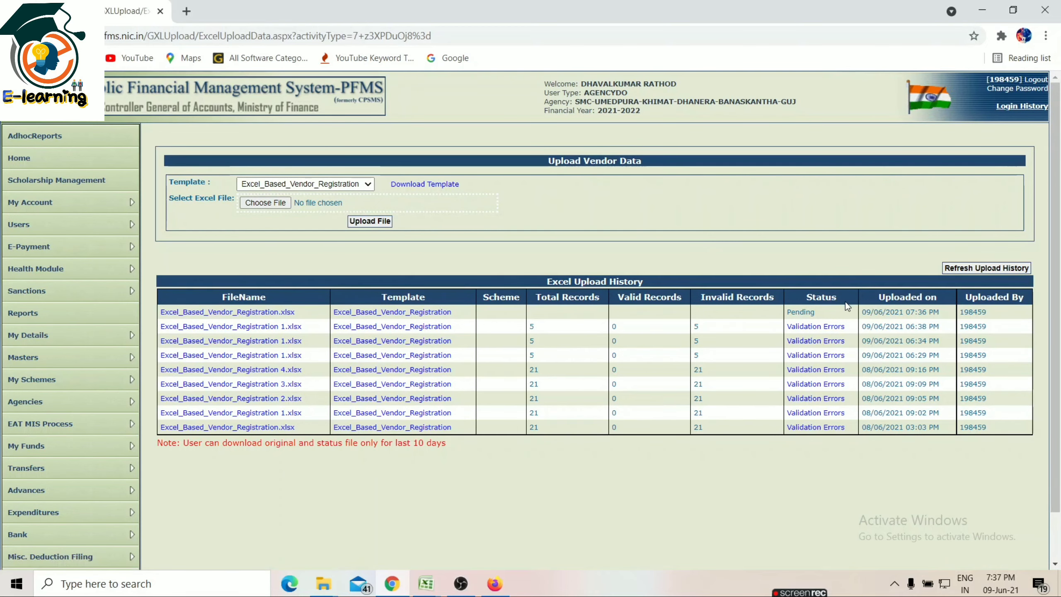
Refresh the history, then download and open the .xls status file showing 3 of 3 records invalid.
{"action": "left_click", "coordinate": [835, 399]}
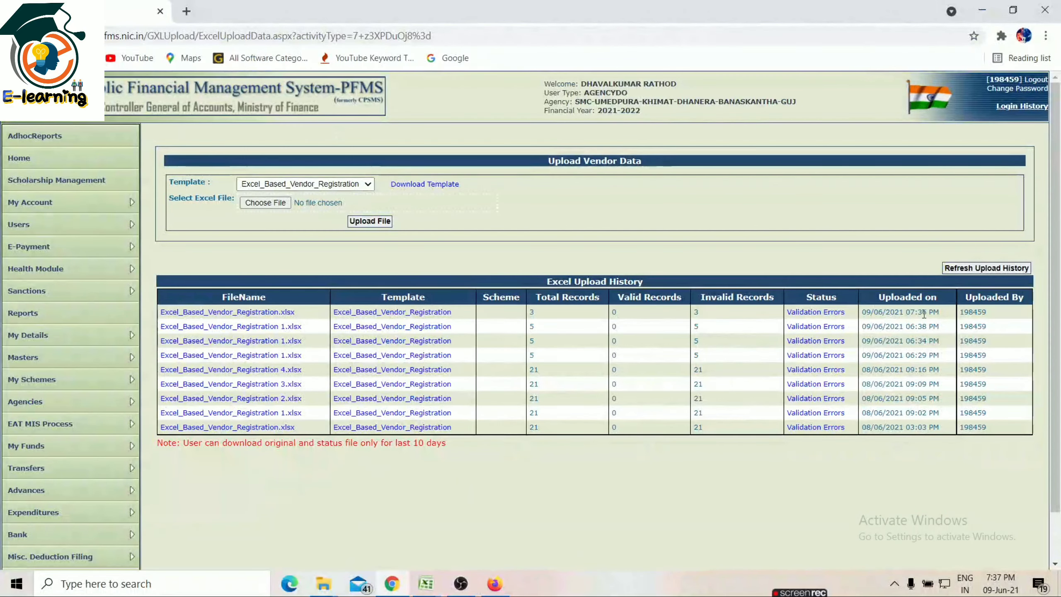
{"action": "left_click", "coordinate": [839, 314]}
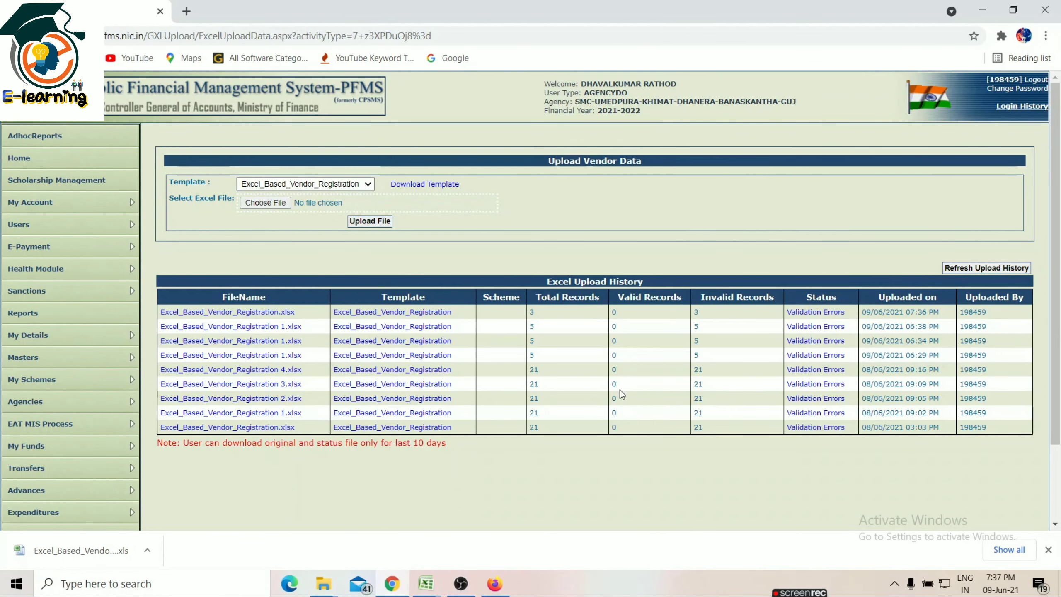
{"action": "left_click", "coordinate": [109, 554]}
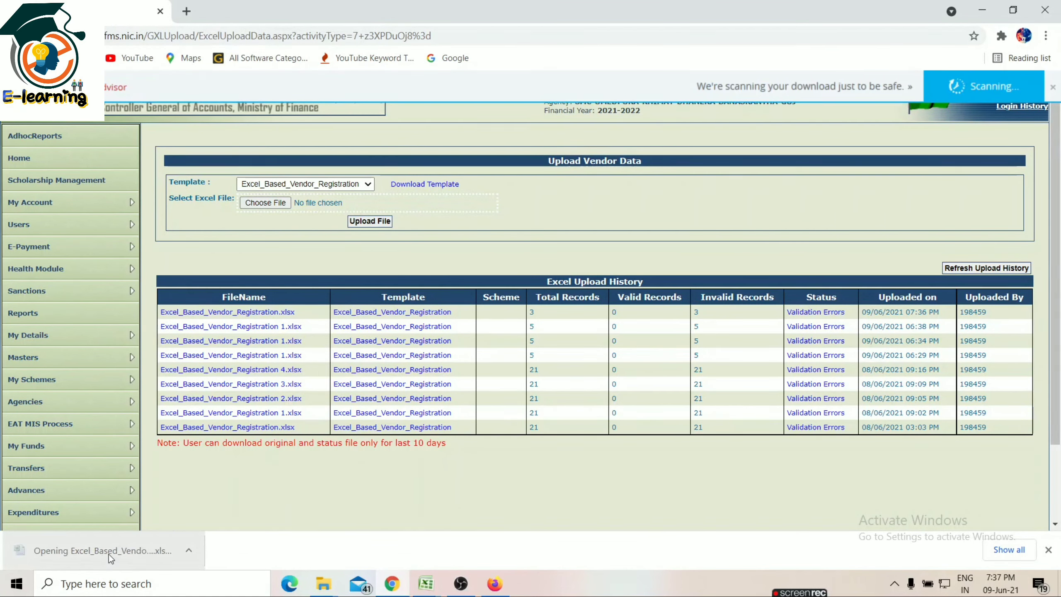
{"action": "left_click", "coordinate": [84, 552]}
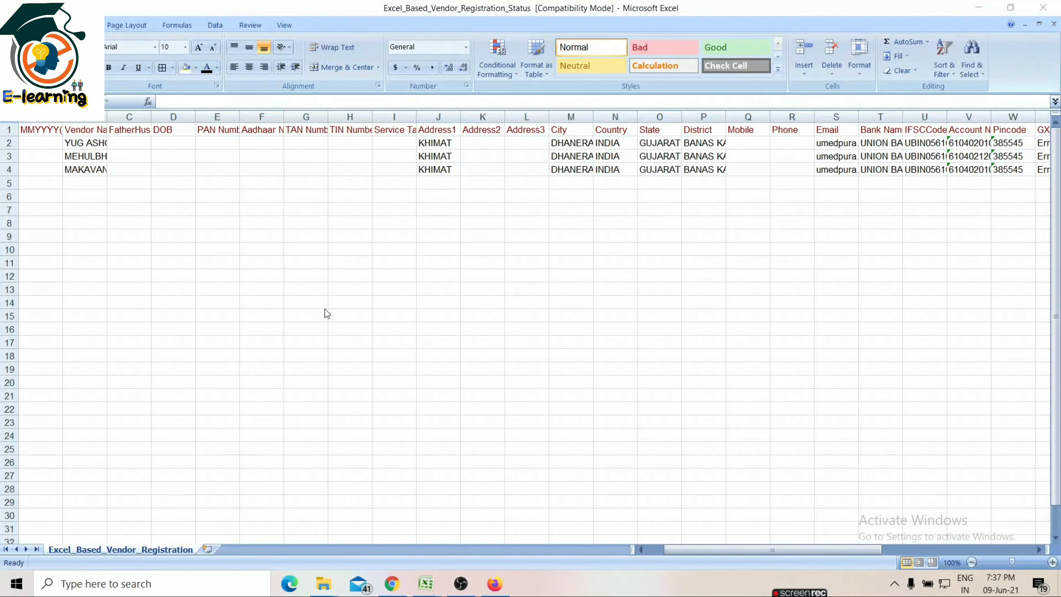
Auto-fit status file columns B, X, P and U to read the Invalid Bank Name errors.
{"action": "double_click", "coordinate": [107, 117]}
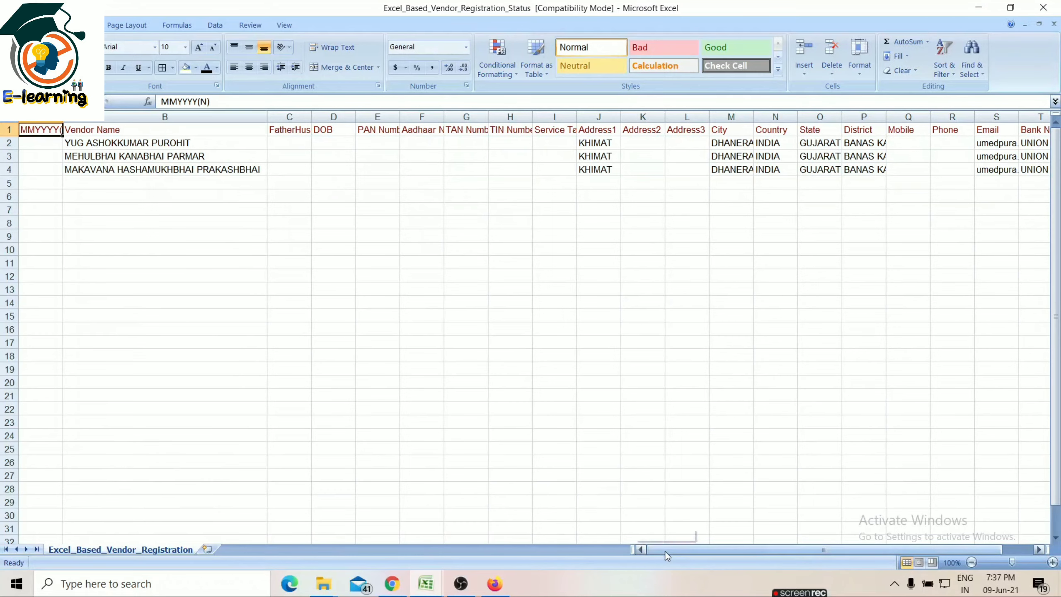
{"action": "left_click_drag", "start_coordinate": [664, 551], "coordinate": [697, 551]}
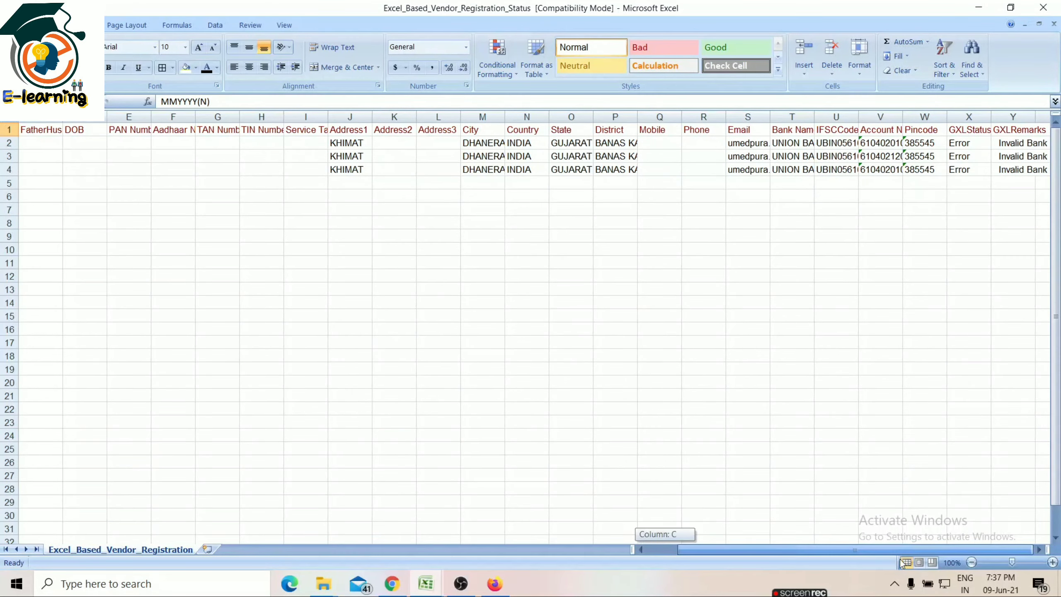
{"action": "double_click", "coordinate": [991, 113]}
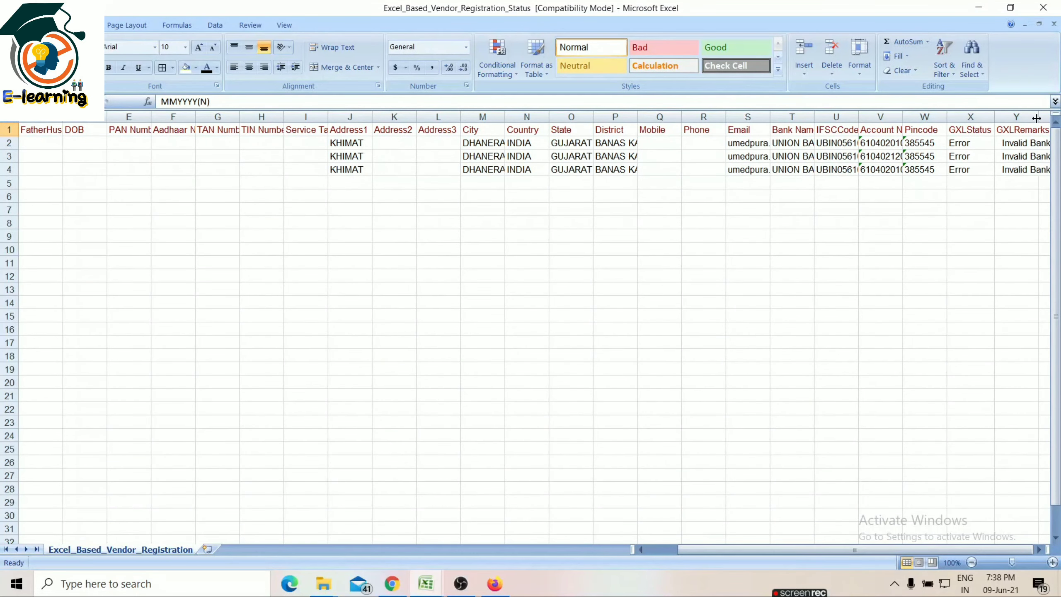
{"action": "left_click_drag", "start_coordinate": [992, 550], "coordinate": [1008, 550]}
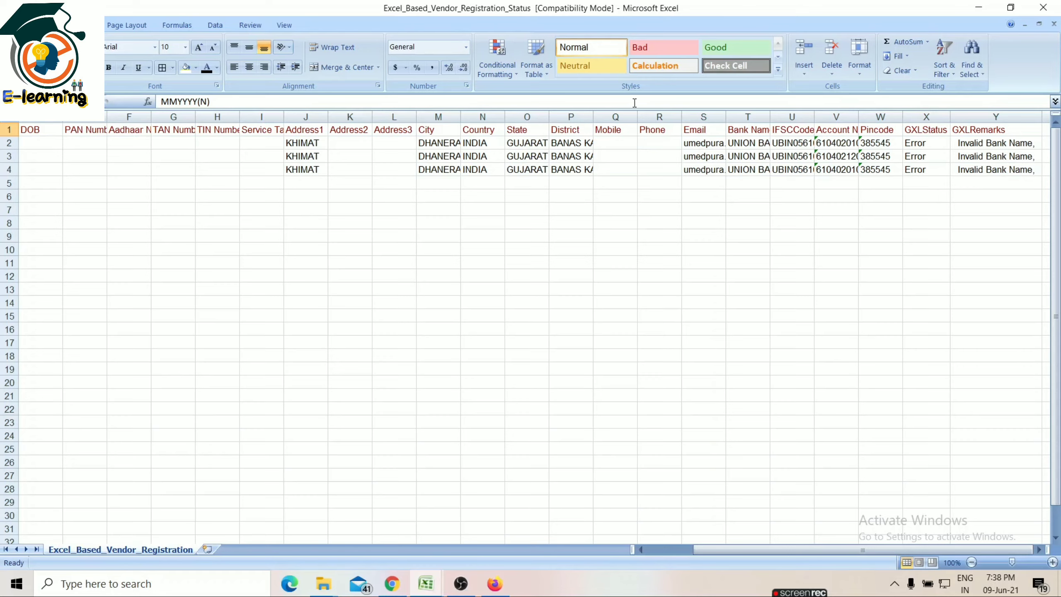
{"action": "double_click", "coordinate": [593, 117]}
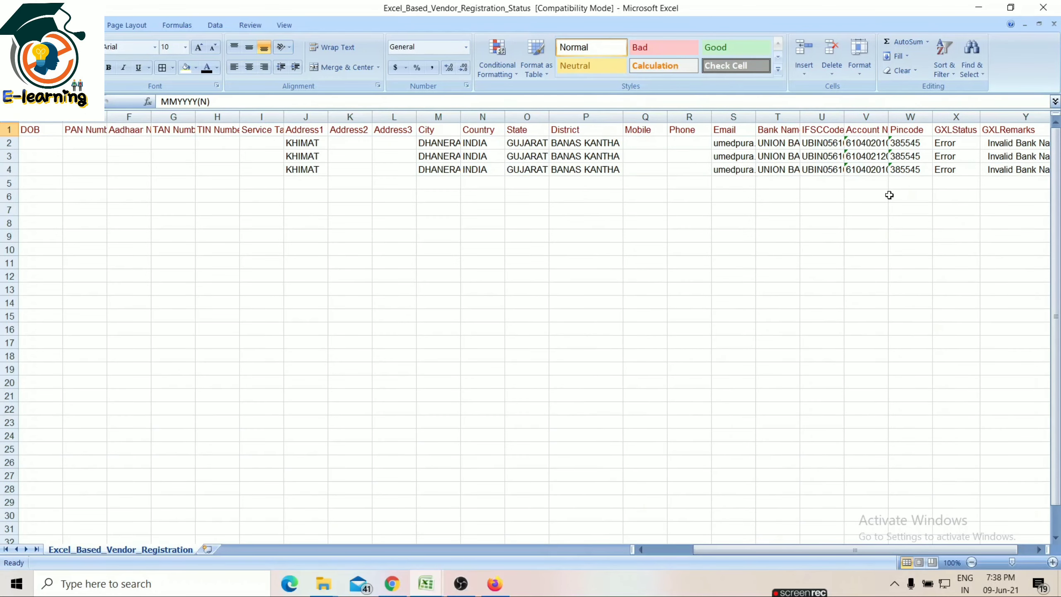
{"action": "double_click", "coordinate": [842, 115]}
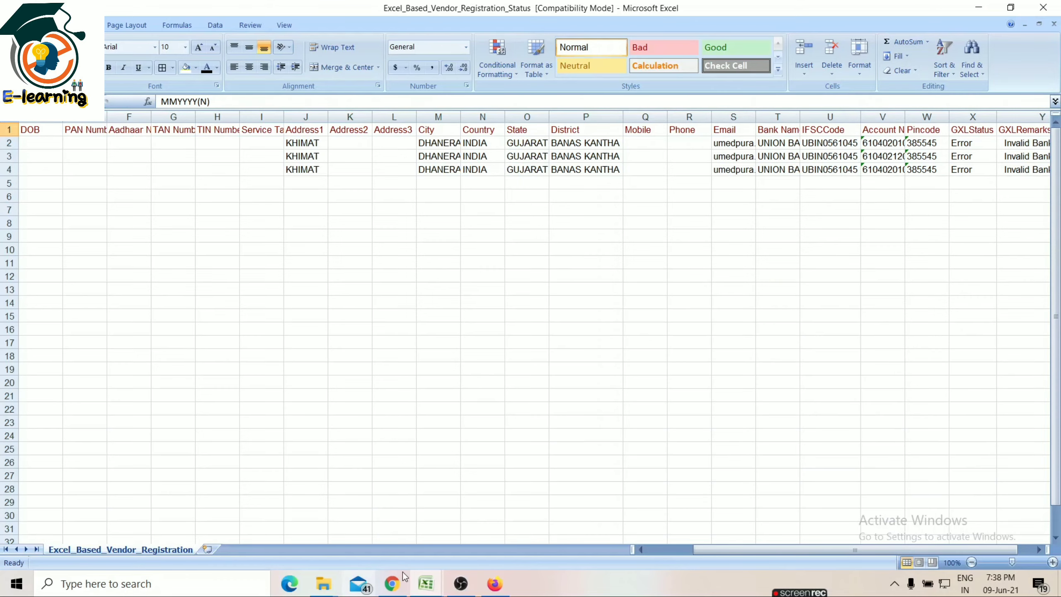
{"action": "left_click", "coordinate": [430, 587]}
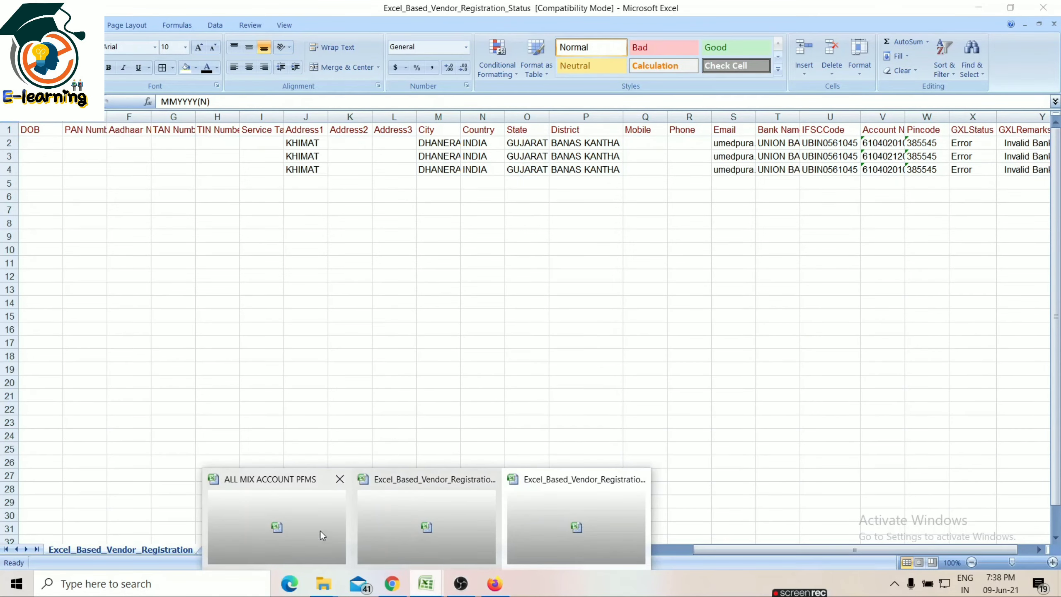
Remove '(Y)' from the bank names in U2:U4 so each reads UNION BANK OF INDIA.
{"action": "left_click", "coordinate": [477, 515]}
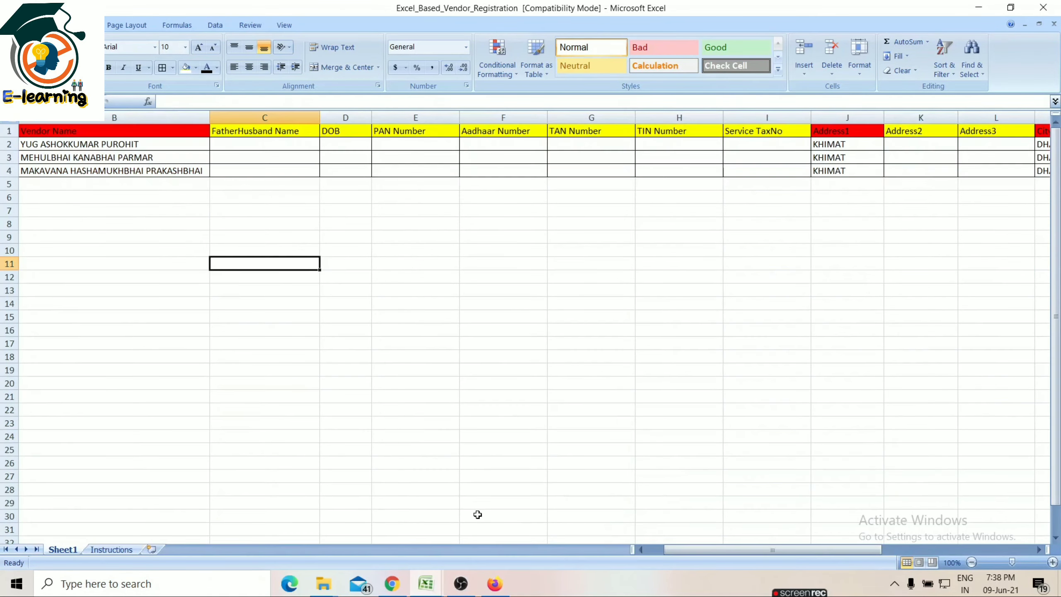
{"action": "left_click_drag", "start_coordinate": [710, 550], "coordinate": [844, 550]}
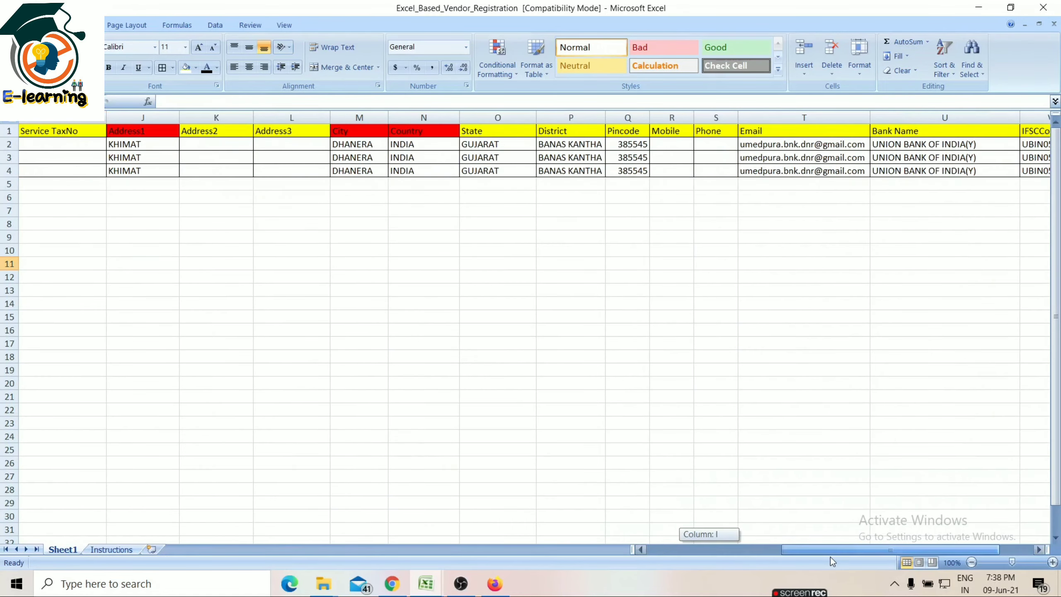
{"action": "double_click", "coordinate": [898, 144]}
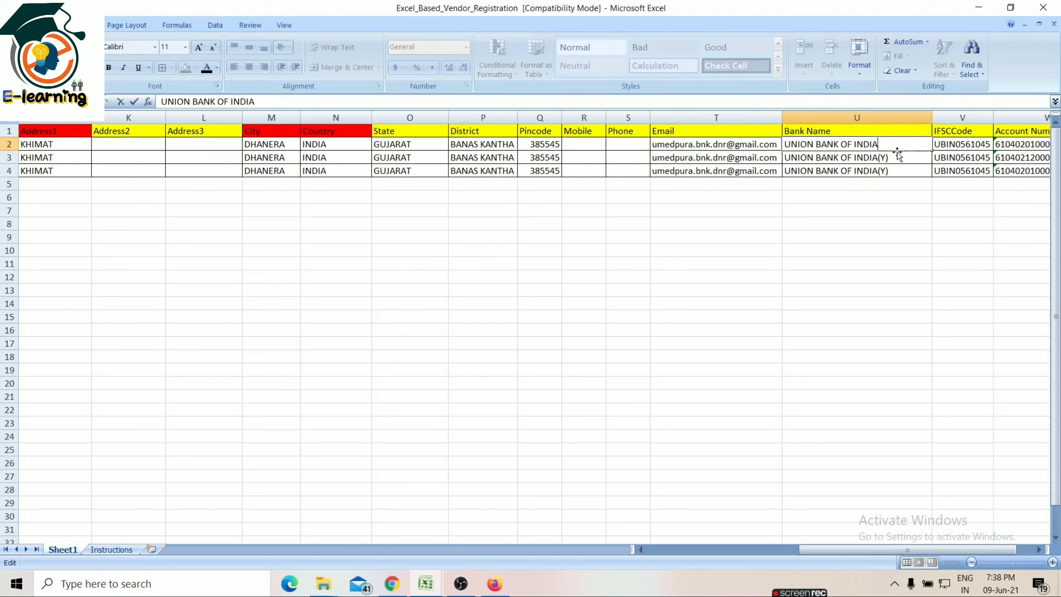
{"action": "left_click", "coordinate": [897, 156]}
{"action": "double_click", "coordinate": [903, 155]}
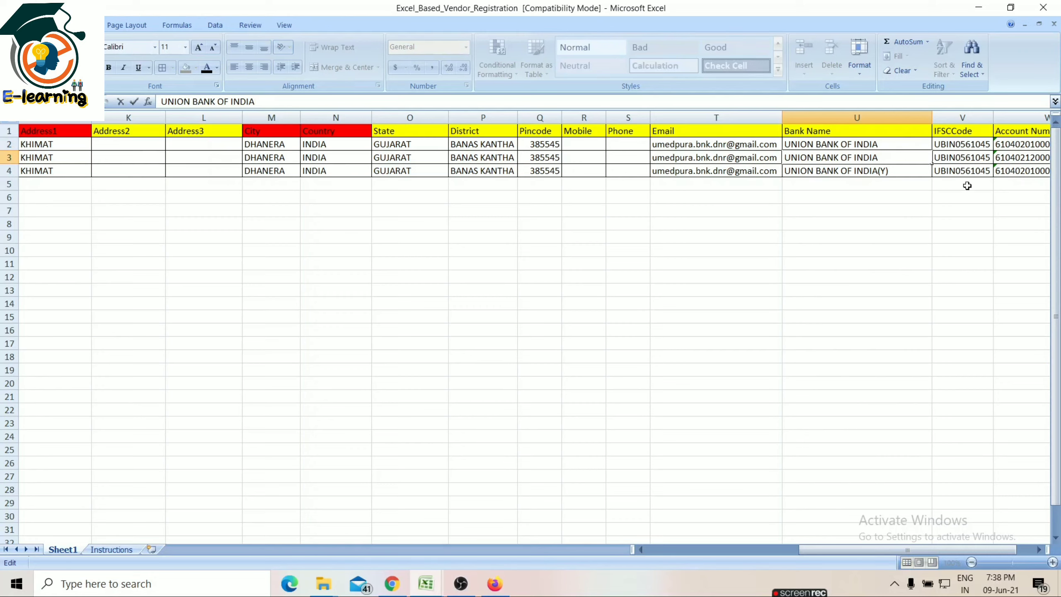
{"action": "left_click", "coordinate": [892, 173]}
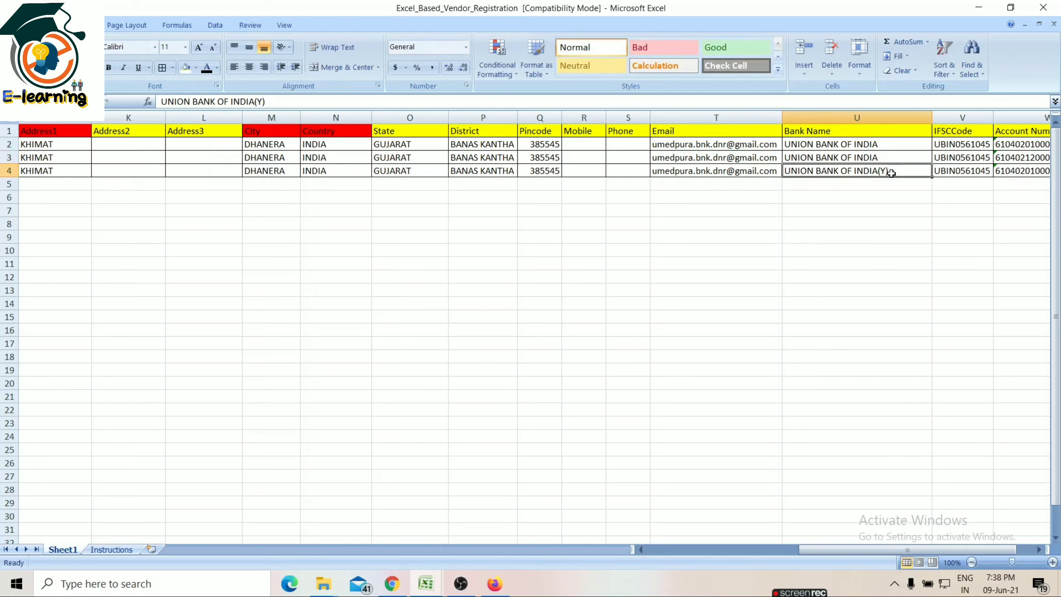
{"action": "double_click", "coordinate": [892, 174]}
{"action": "key", "text": "BackSpace"}
{"action": "key", "text": "BackSpace"}
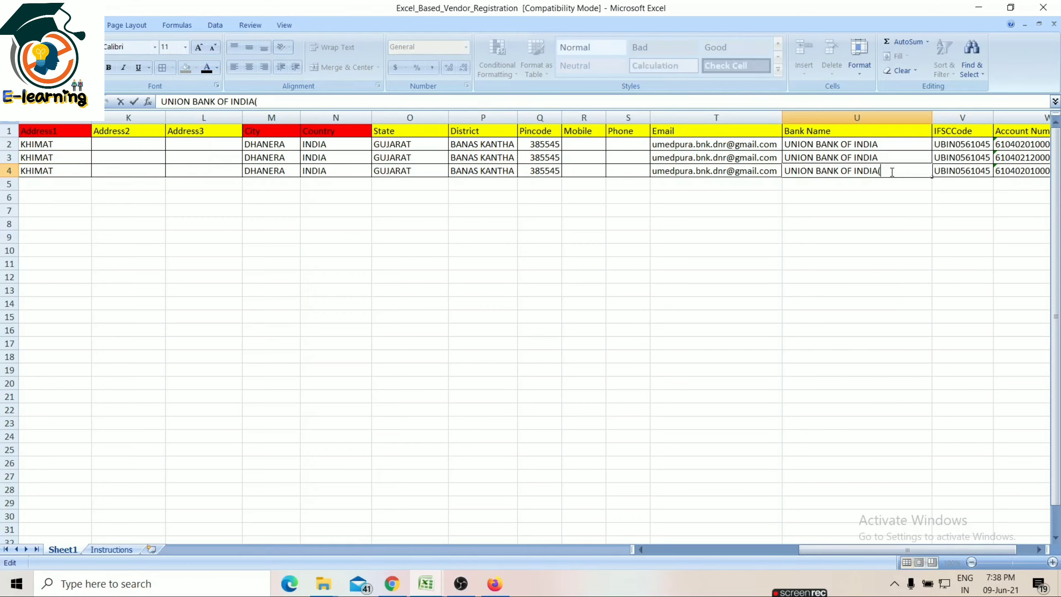
{"action": "left_click", "coordinate": [507, 329]}
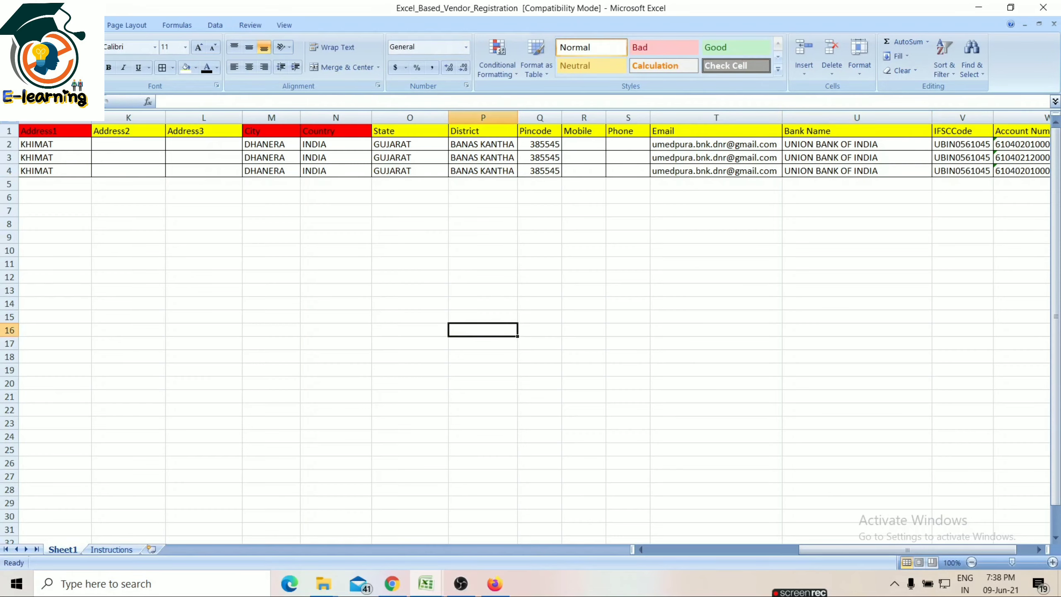
Save a copy as Excel workbook Excel_Based_Vendor_Registration-1 and return to PFMS.
{"action": "left_click", "coordinate": [17, 17]}
{"action": "mouse_move", "coordinate": [42, 134]}
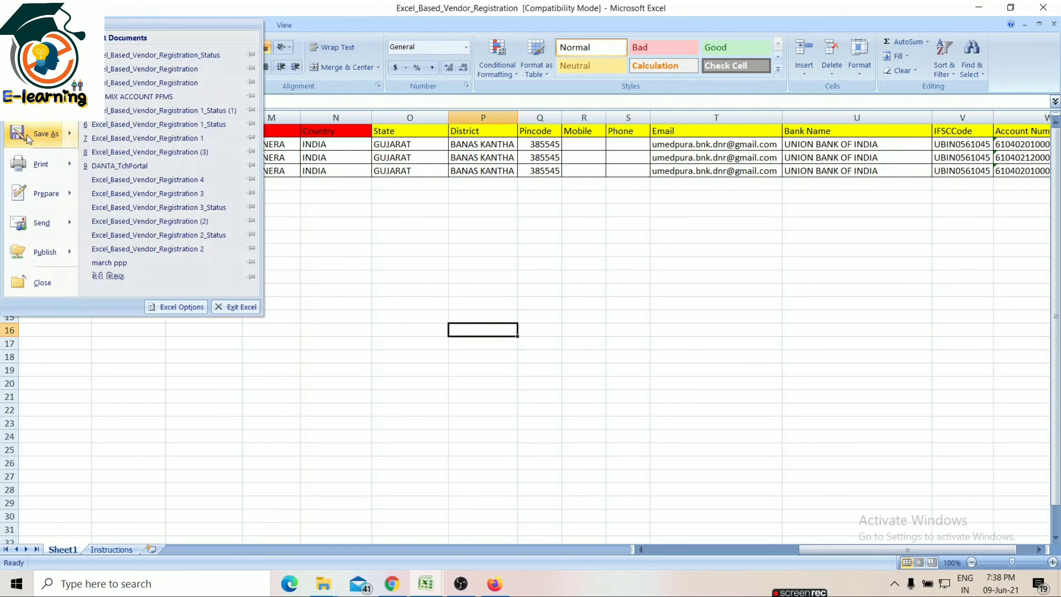
{"action": "left_click", "coordinate": [147, 61]}
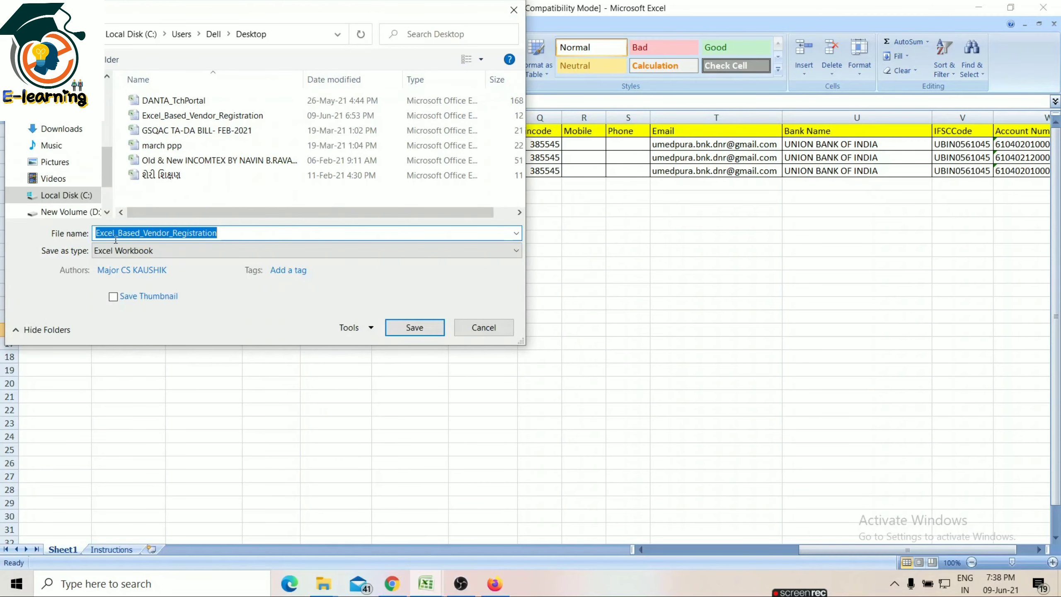
{"action": "left_click", "coordinate": [232, 233]}
{"action": "type", "text": "-1"}
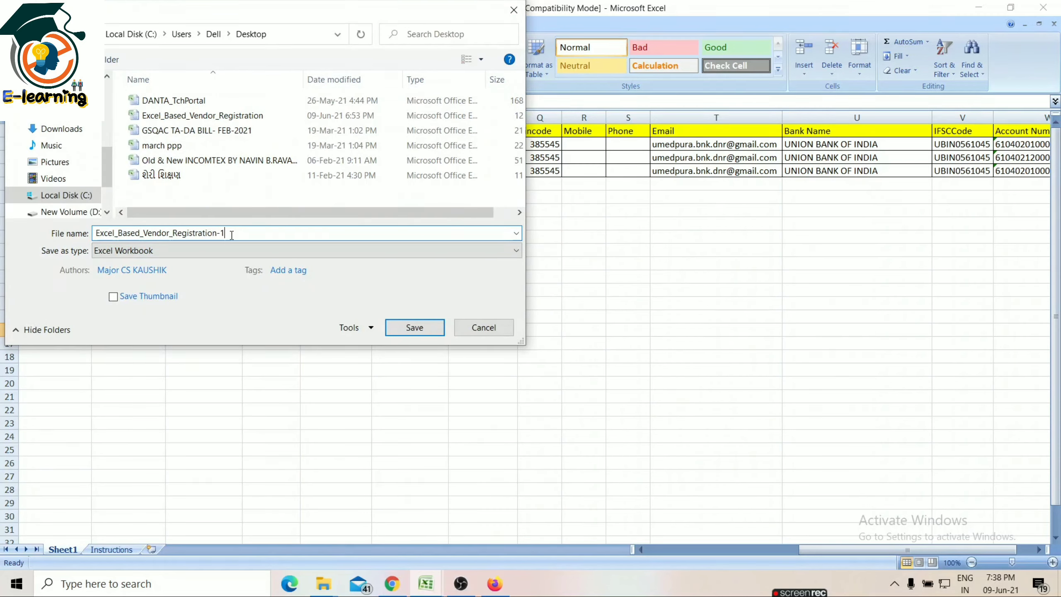
{"action": "left_click", "coordinate": [396, 328]}
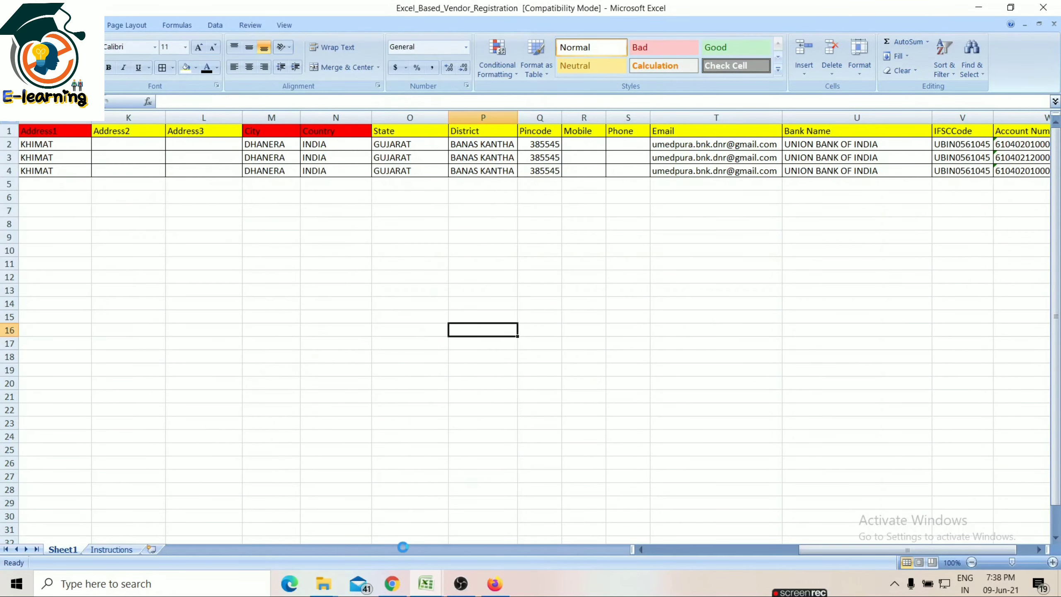
{"action": "left_click", "coordinate": [392, 583]}
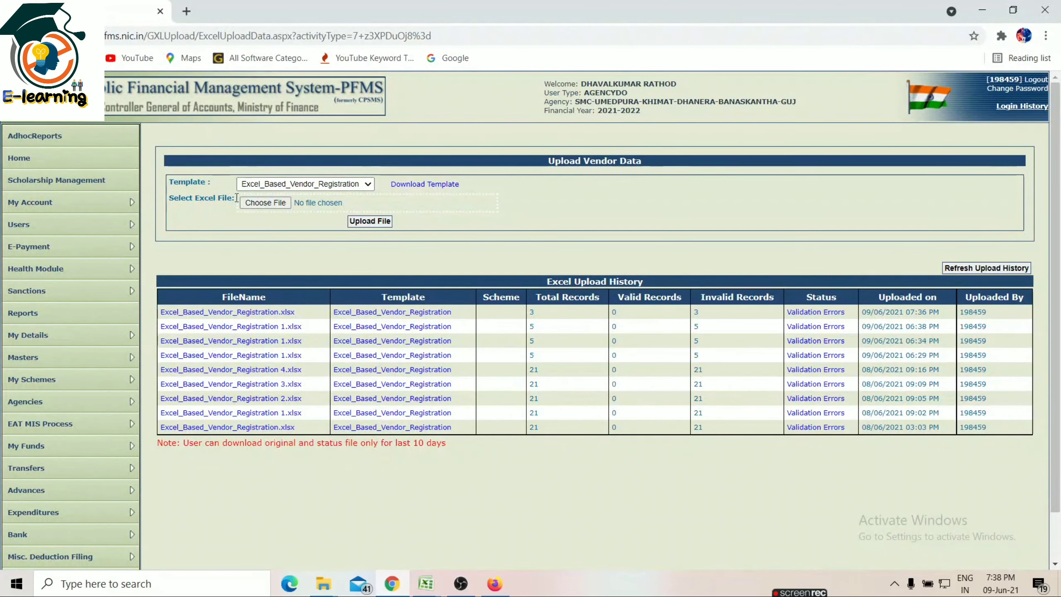
Upload Excel_Based_Vendor_Registration-1.xlsx and close the success dialog, leaving it Pending at 07:39 PM.
{"action": "left_click", "coordinate": [258, 205]}
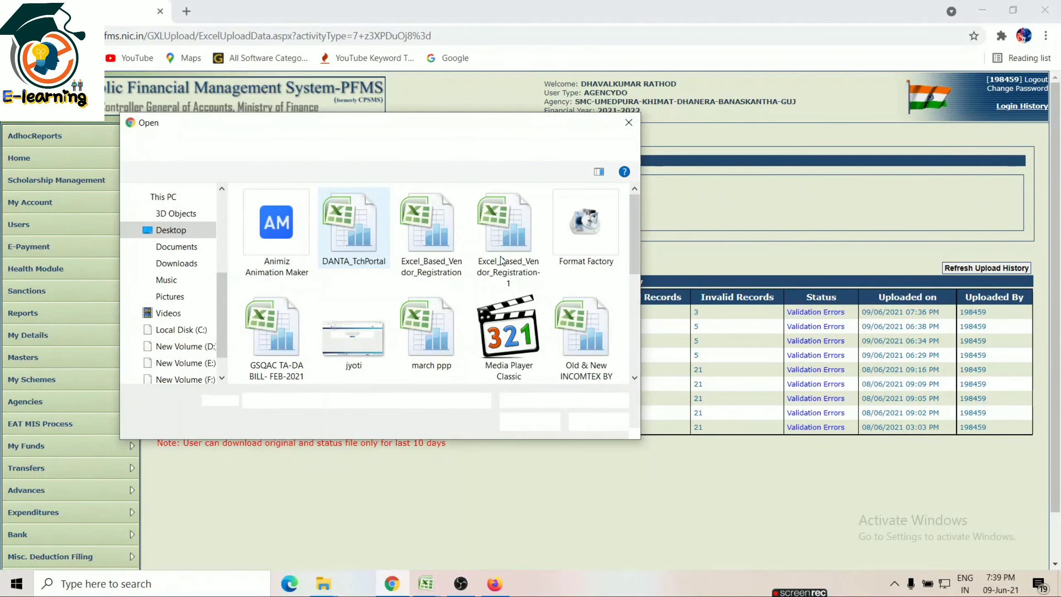
{"action": "left_click", "coordinate": [501, 260]}
{"action": "left_click", "coordinate": [539, 423]}
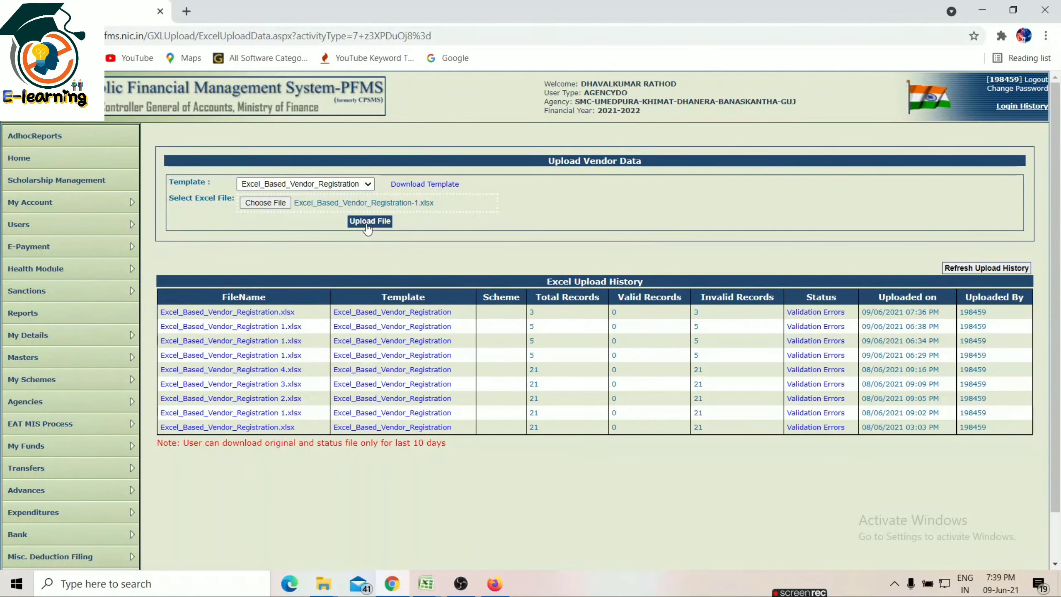
{"action": "left_click", "coordinate": [367, 226]}
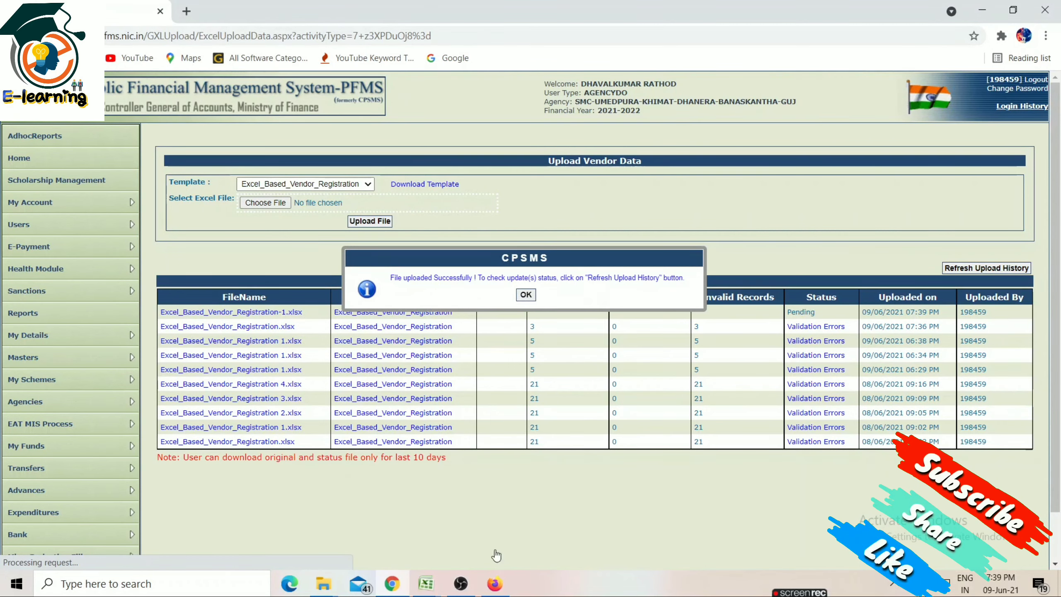
{"action": "key", "text": "Return"}
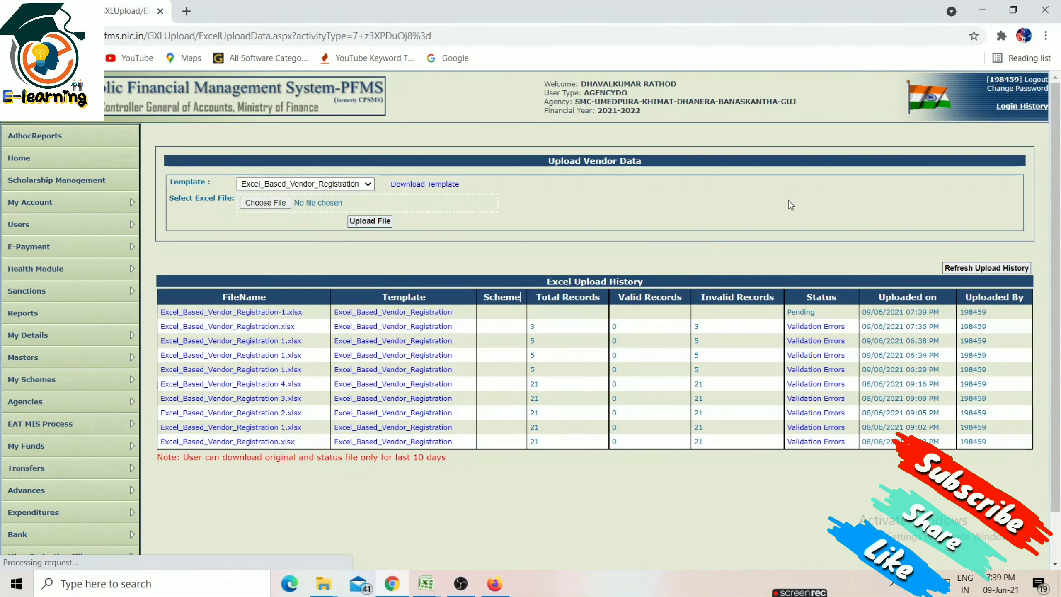